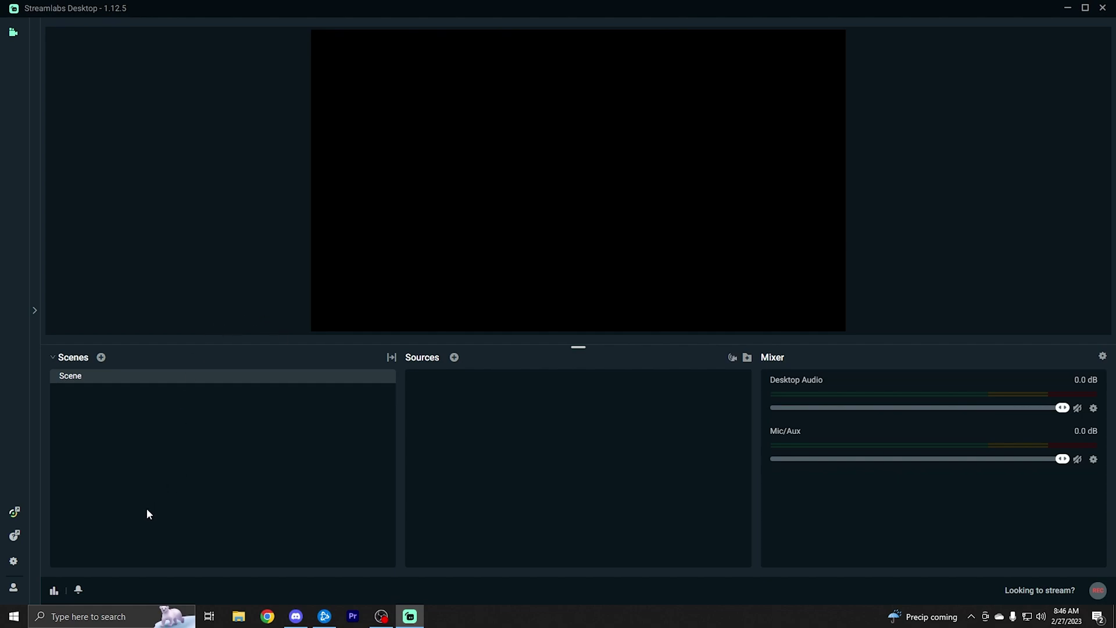
# Step: Open Settings to the Stream page showing Twitch with the Auto (Recommended) server
pyautogui.click(13, 561)
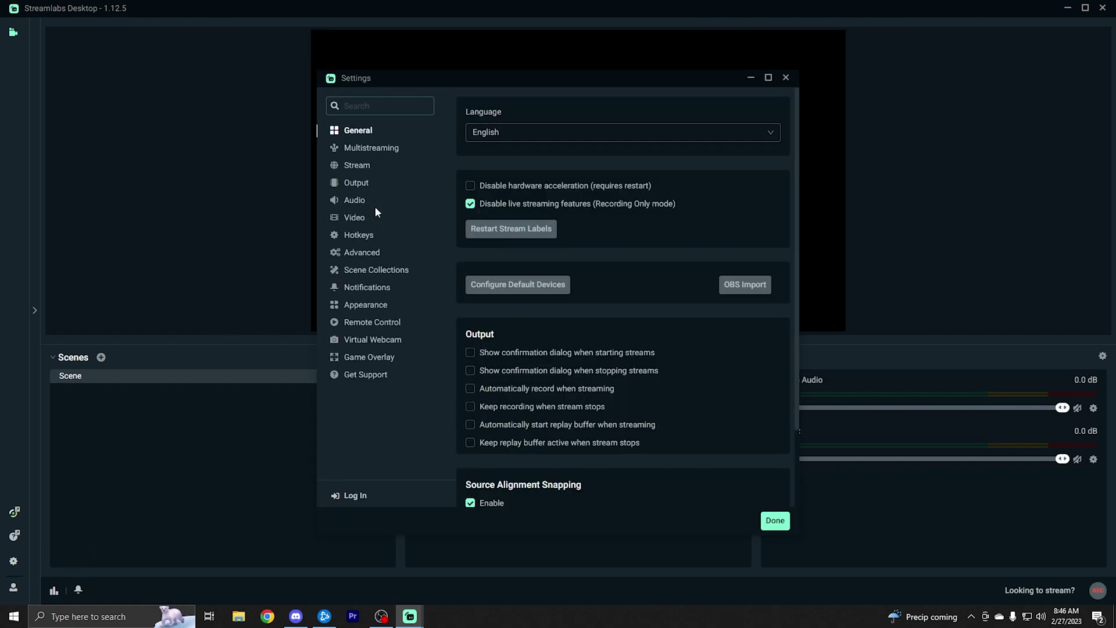
pyautogui.click(358, 167)
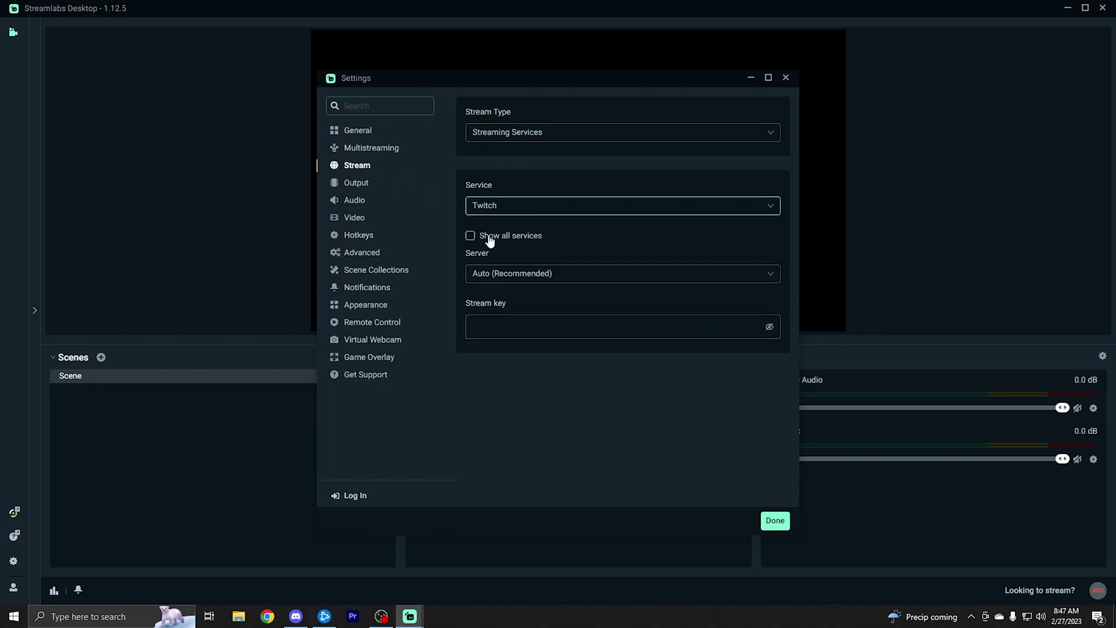
# Step: In Output settings, switch Output Mode to Simple and then back to Advanced
pyautogui.click(361, 185)
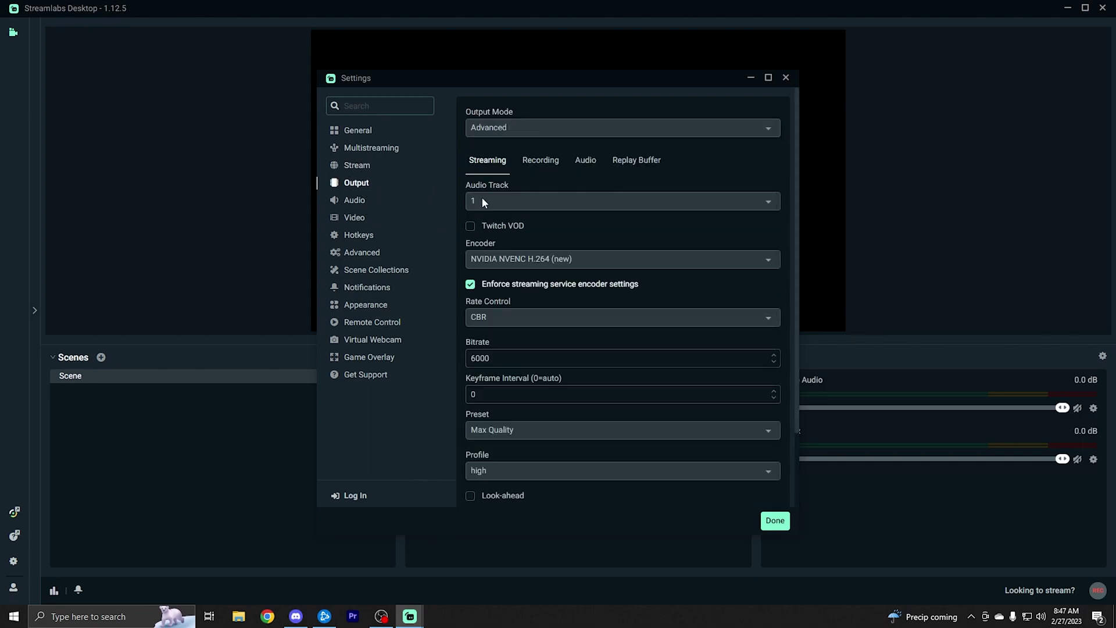
pyautogui.click(500, 129)
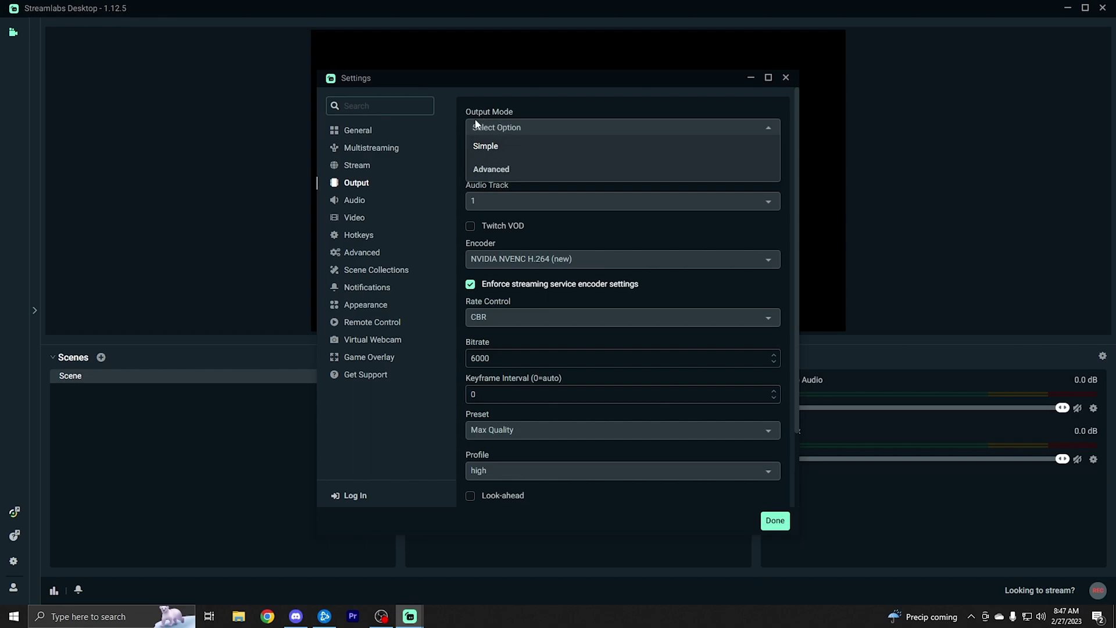
pyautogui.click(491, 149)
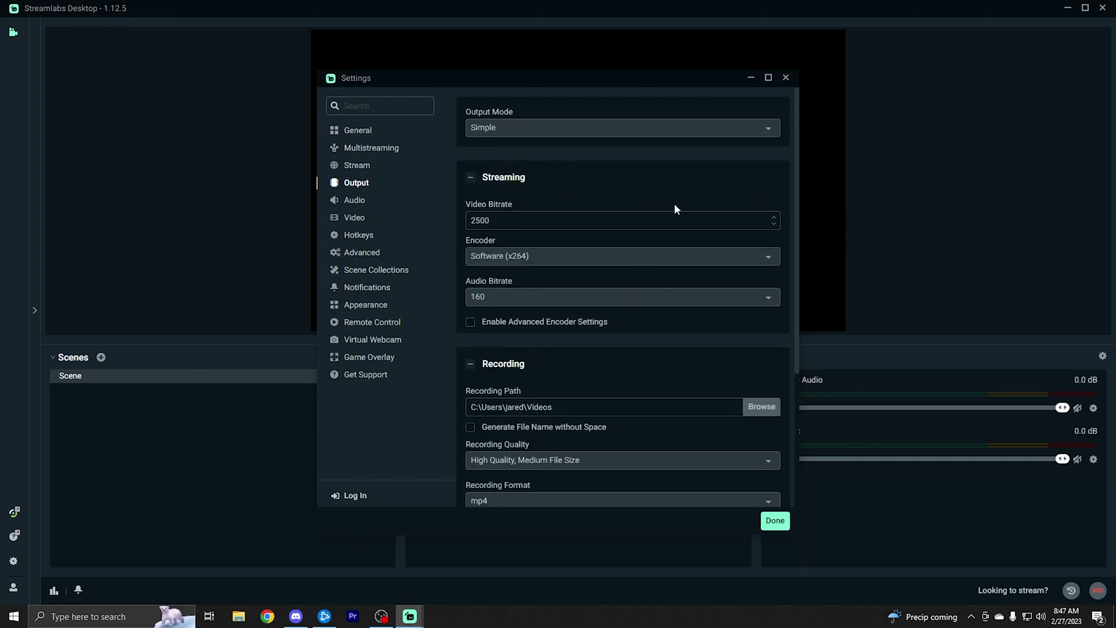
pyautogui.click(505, 129)
pyautogui.click(498, 170)
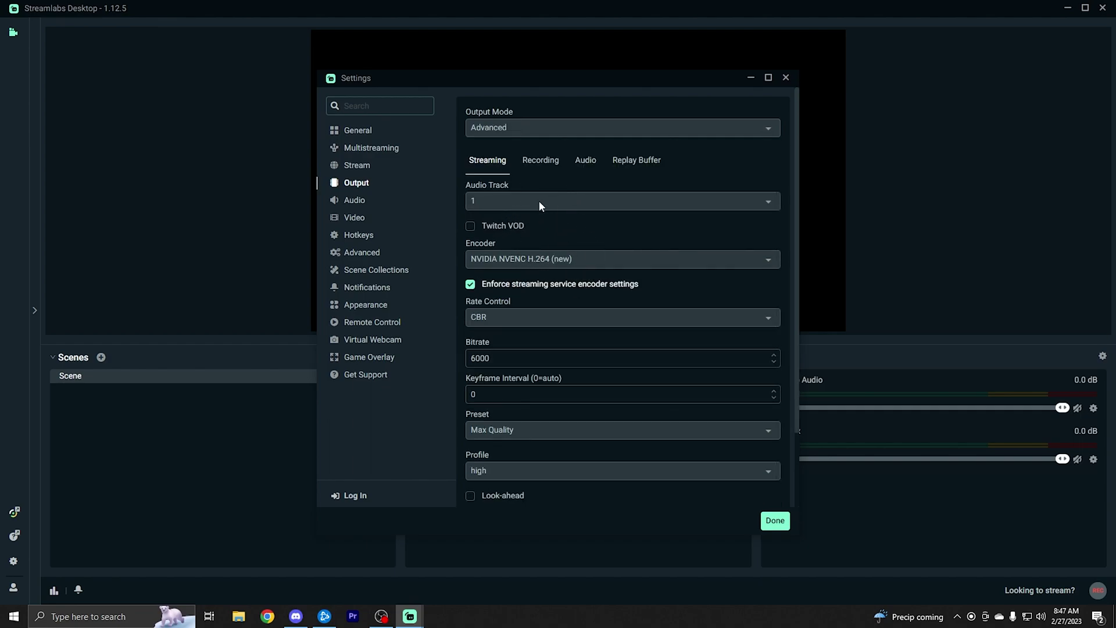
# Step: Set the streaming encoder to NVIDIA NVENC H.264 (new)
pyautogui.scroll(-2, 529, 244)
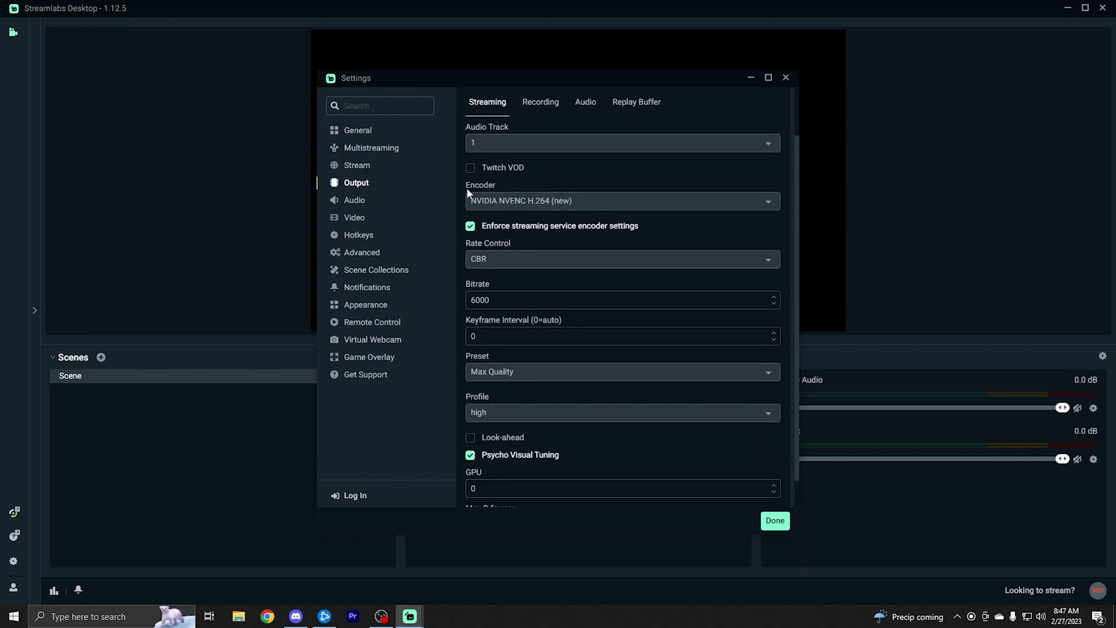
pyautogui.click(514, 202)
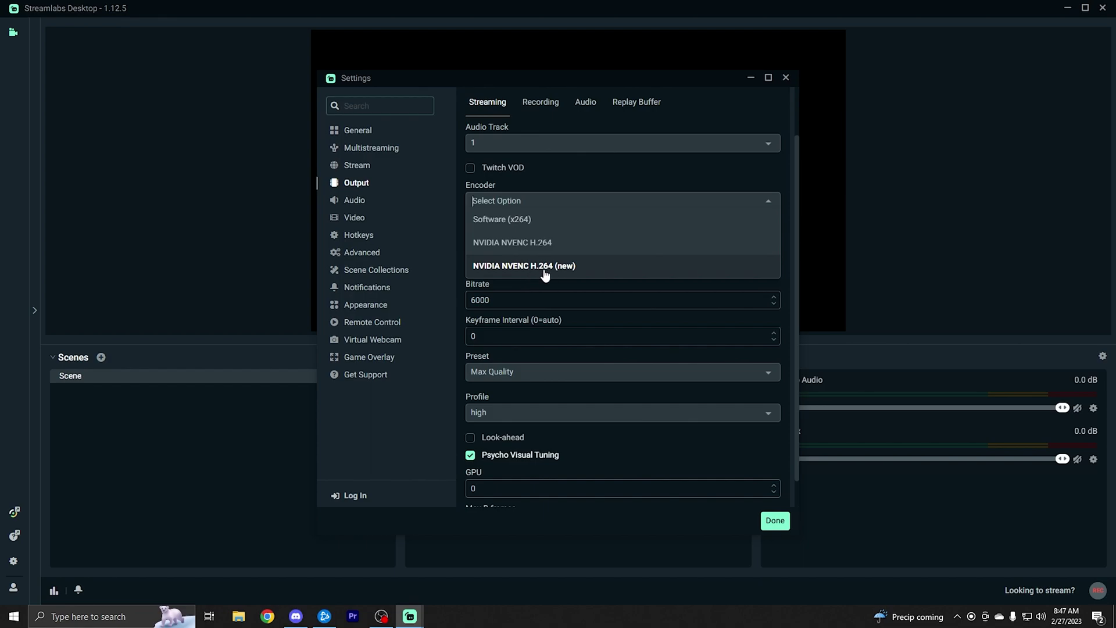
pyautogui.click(532, 267)
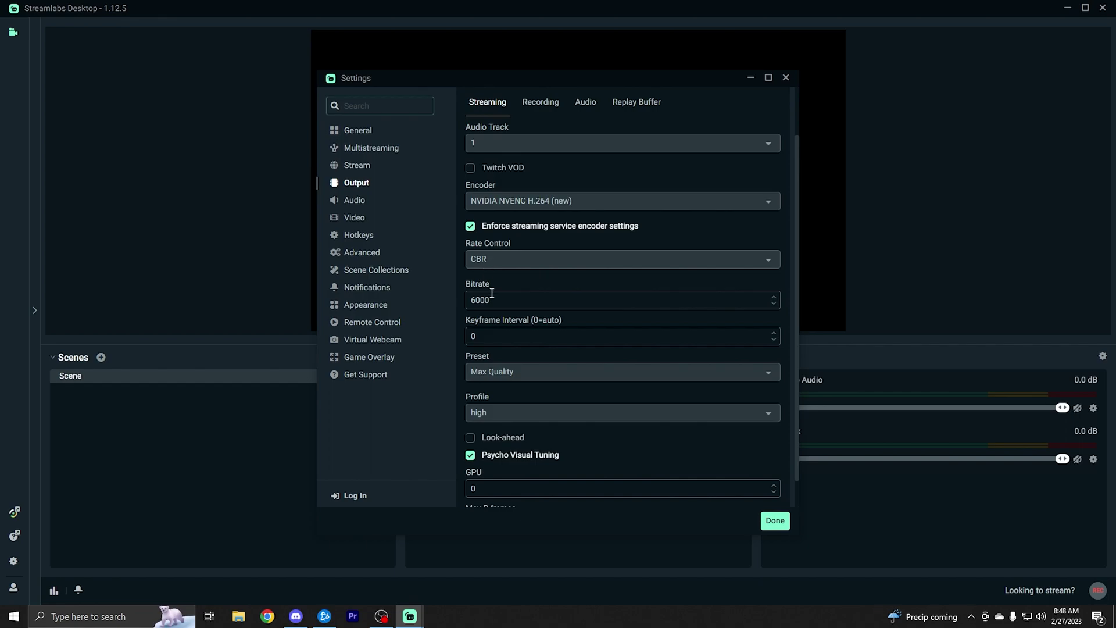
pyautogui.scroll(-1, 491, 293)
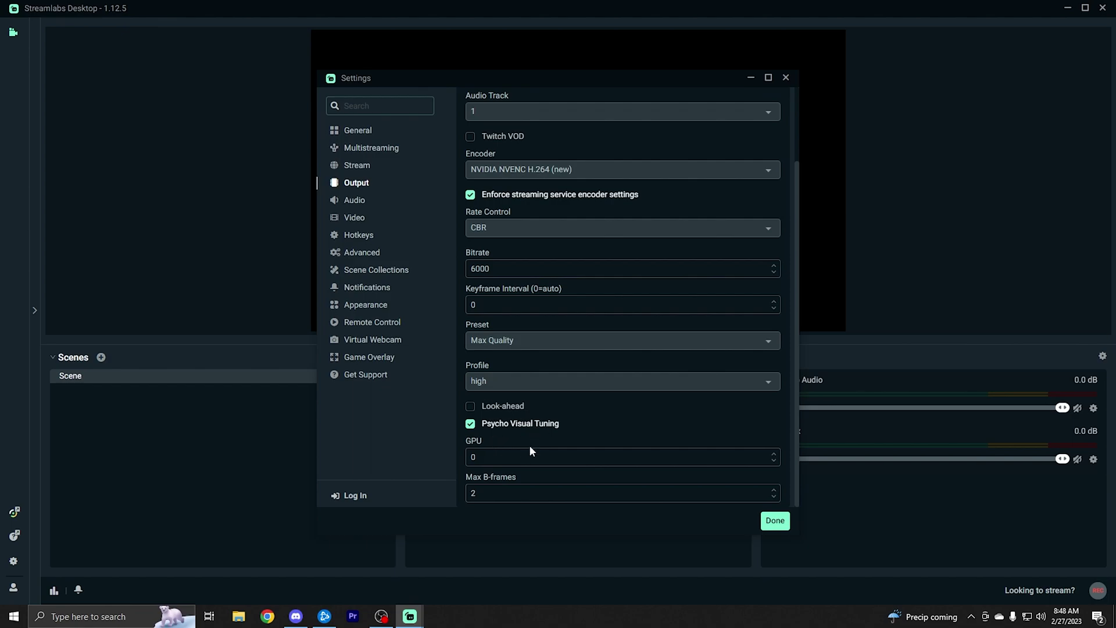
pyautogui.scroll(3, 529, 430)
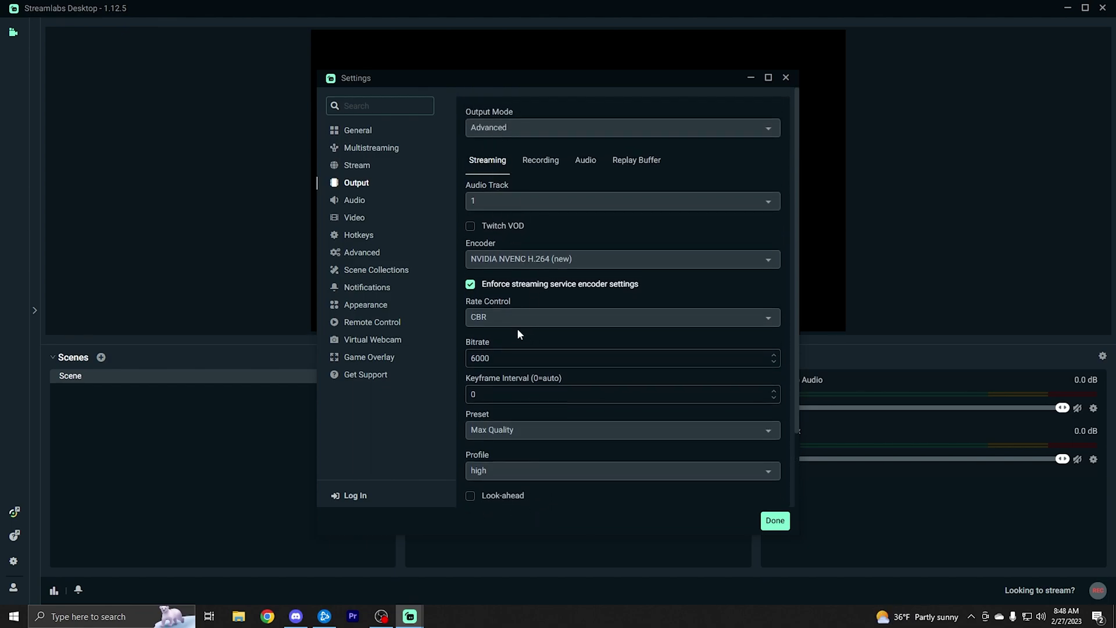
pyautogui.scroll(-2, 518, 323)
pyautogui.scroll(2, 525, 326)
# Step: On the Recording tab, keep the recording format as mp4
pyautogui.click(536, 166)
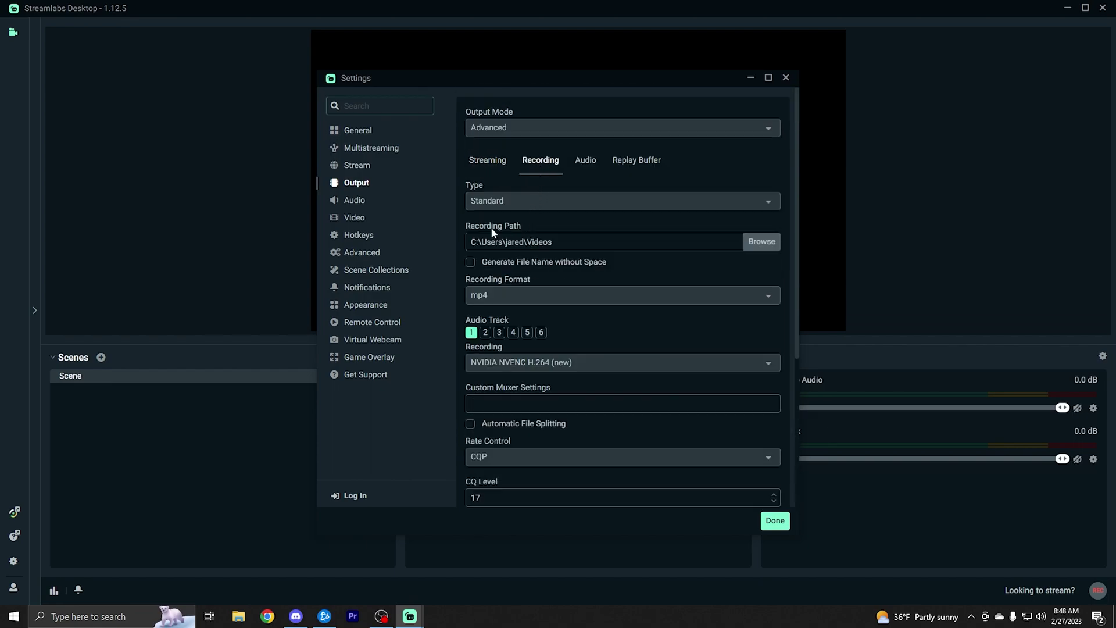
pyautogui.scroll(-2, 482, 232)
pyautogui.scroll(2, 482, 238)
pyautogui.scroll(-1, 513, 277)
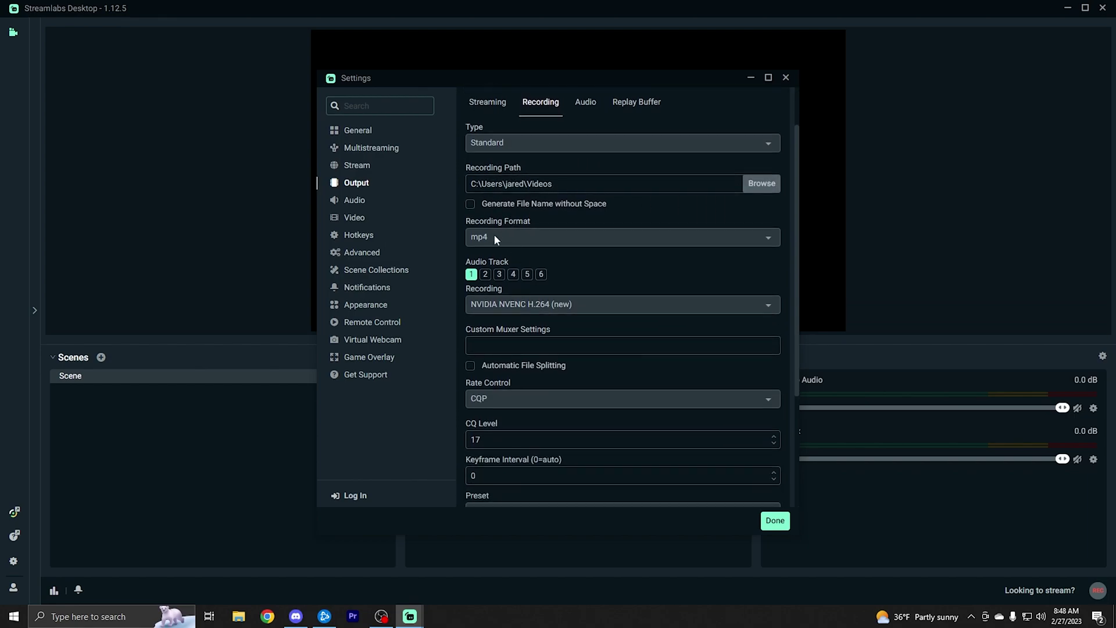
pyautogui.click(502, 236)
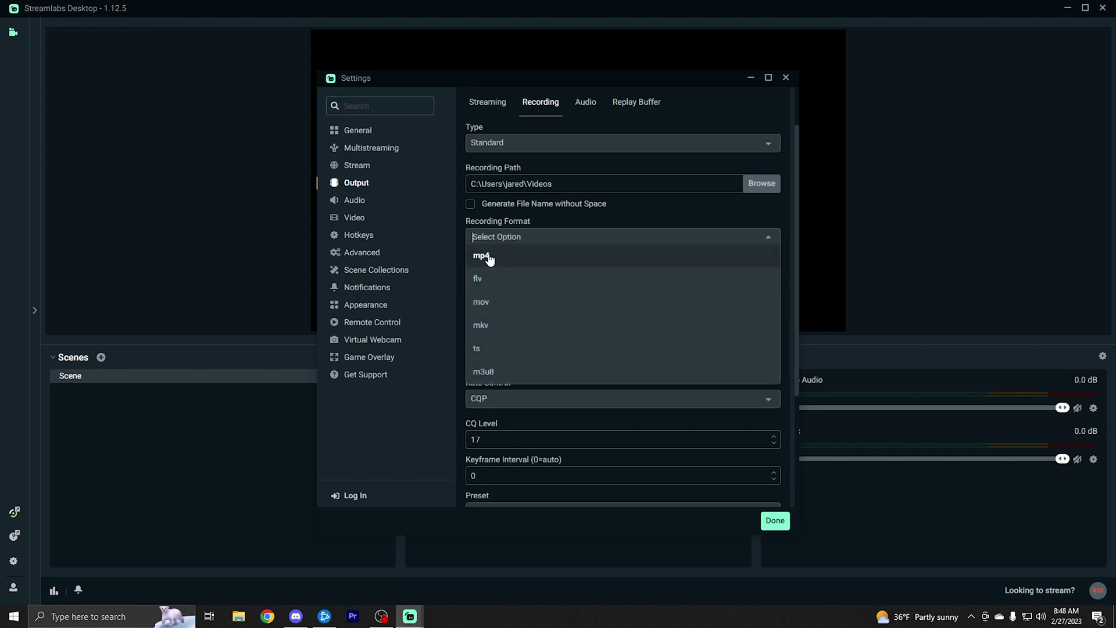
pyautogui.click(489, 259)
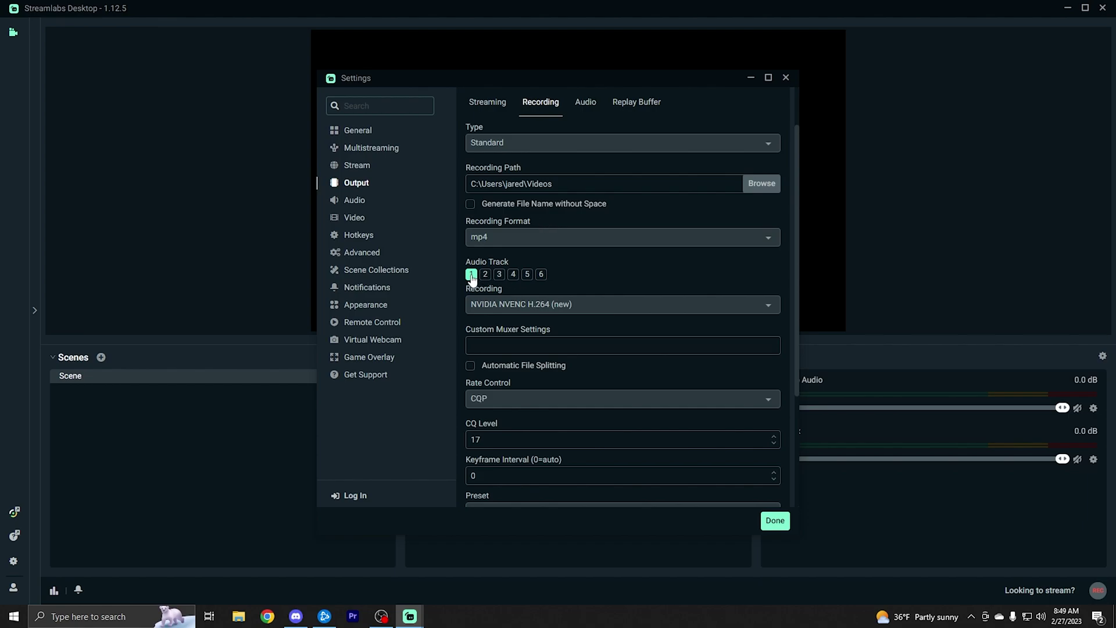
# Step: Set the recording encoder to NVIDIA NVENC H.264 (new)
pyautogui.scroll(-1, 463, 254)
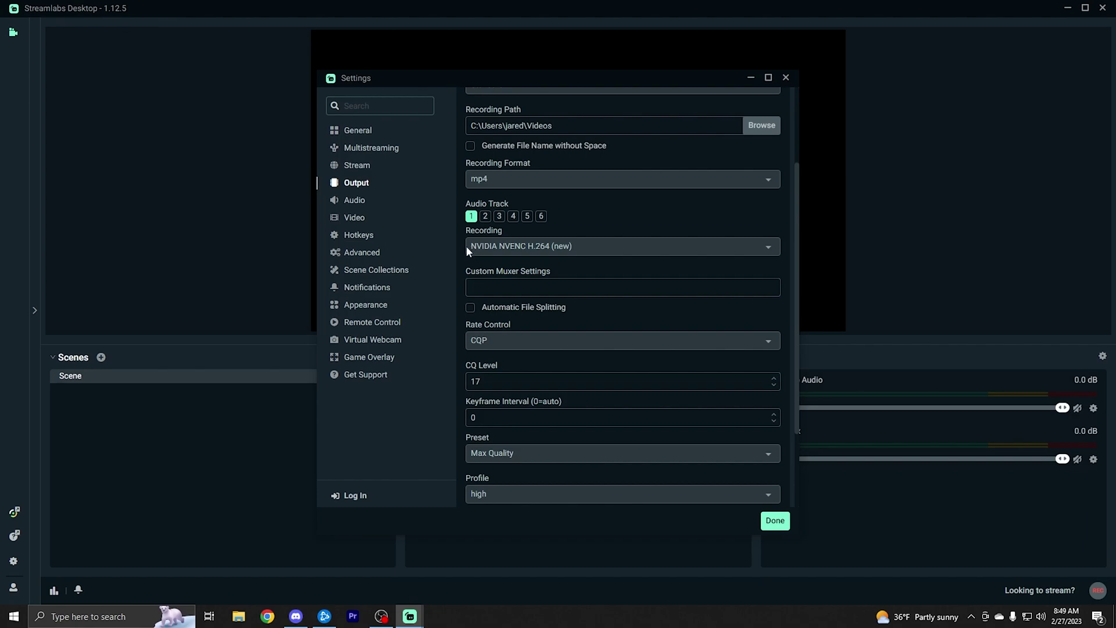
pyautogui.click(489, 247)
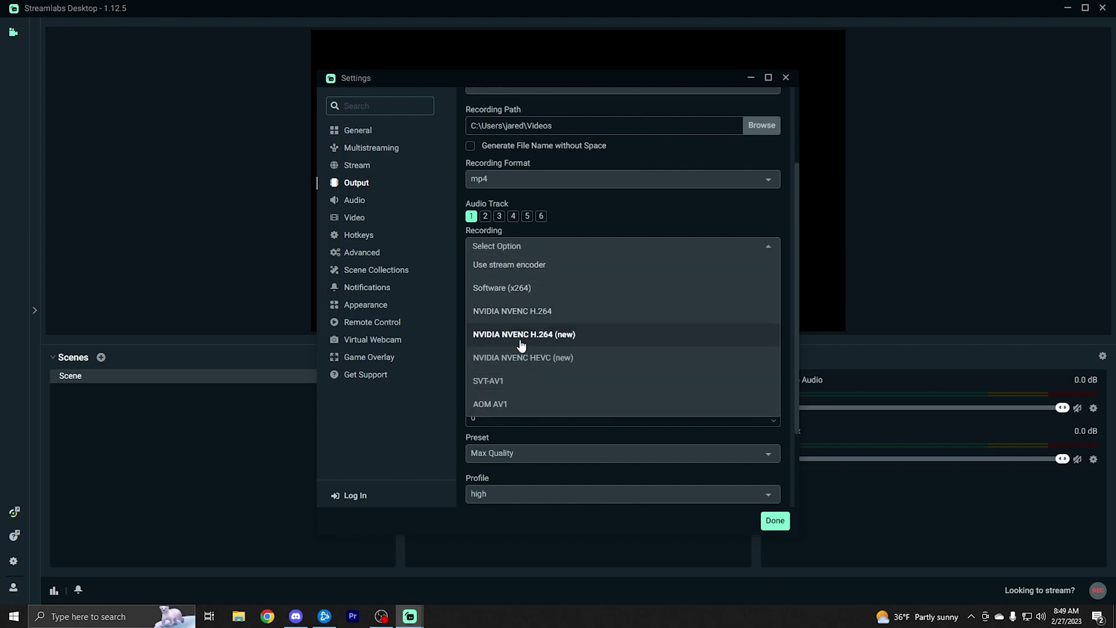
pyautogui.click(507, 336)
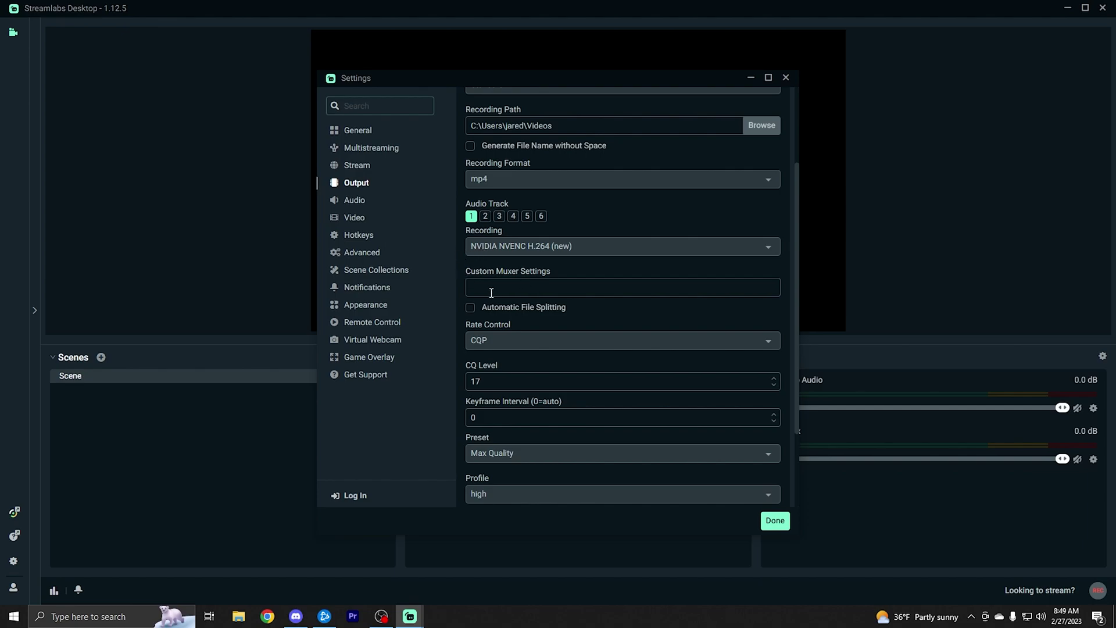
pyautogui.scroll(-1, 462, 281)
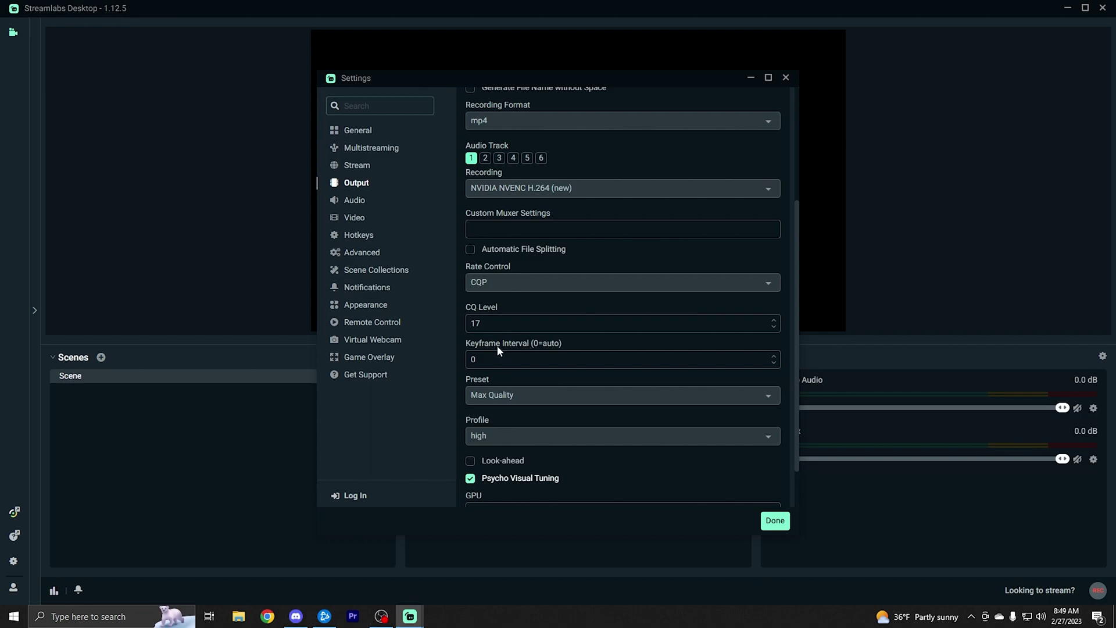
pyautogui.scroll(-1, 500, 348)
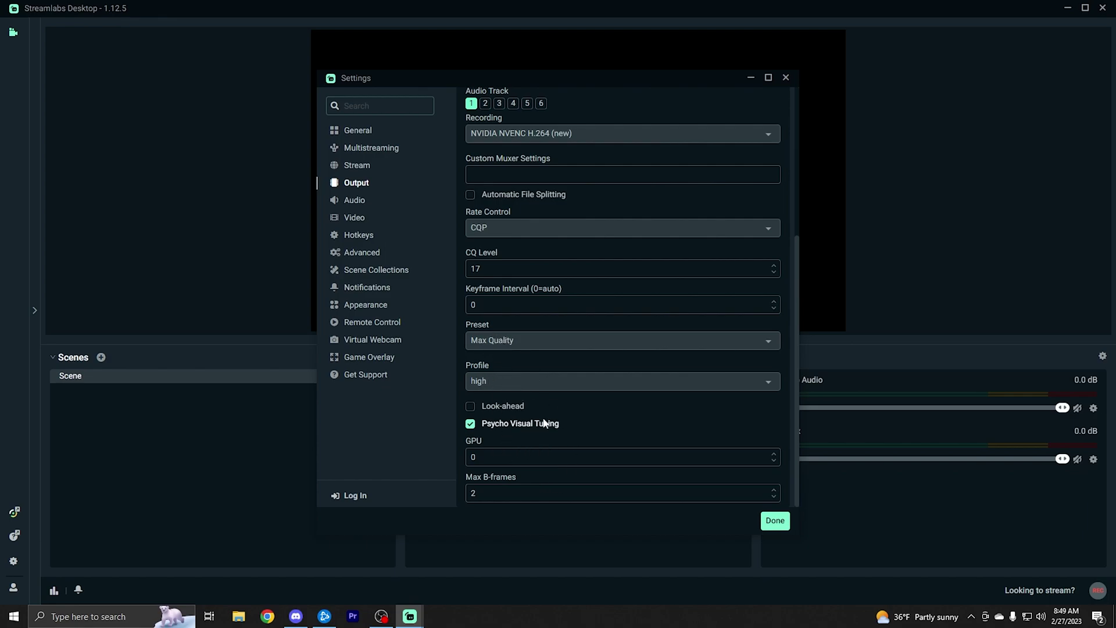
pyautogui.scroll(5, 548, 434)
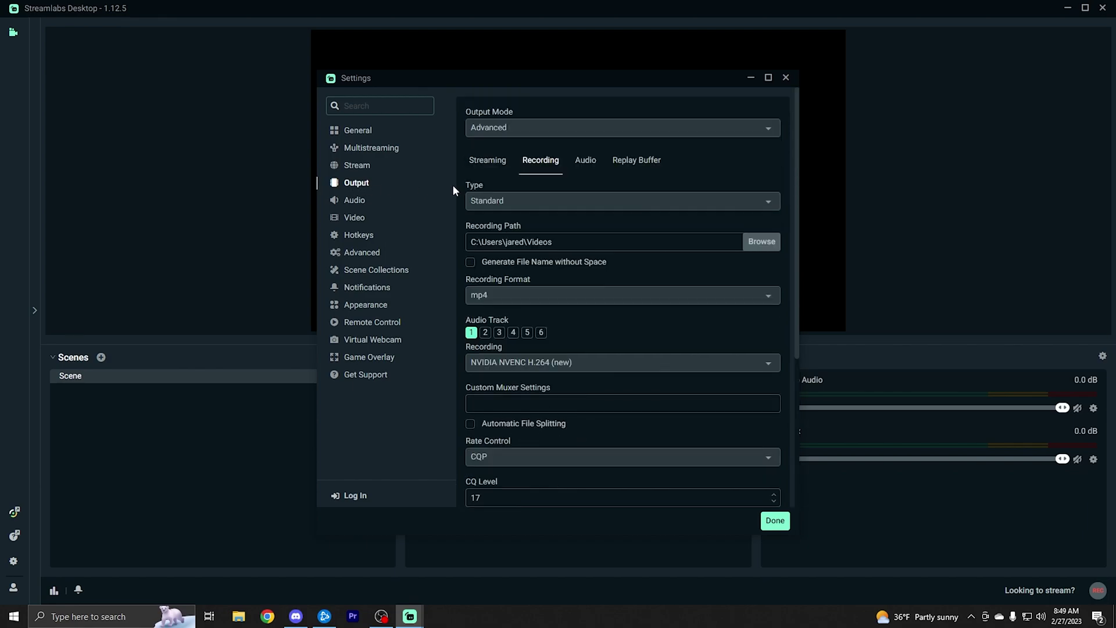
# Step: Show the Audio tab with each audio track's bitrate at 160
pyautogui.click(585, 163)
pyautogui.scroll(-8, 567, 298)
pyautogui.scroll(8, 572, 326)
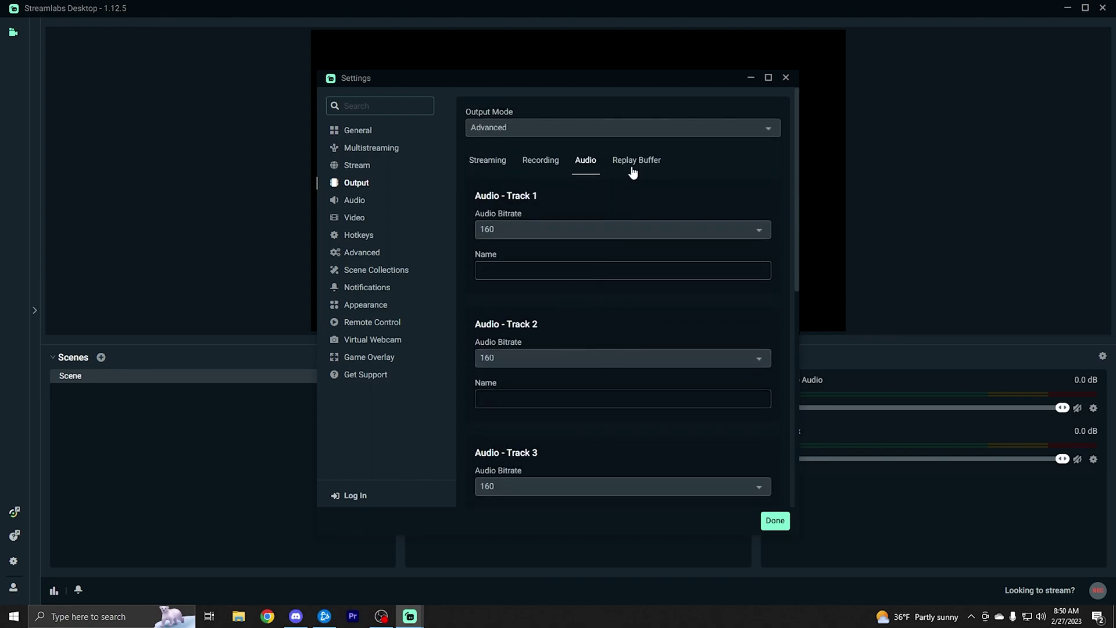
# Step: Toggle Enable Replay Buffer on and off, leaving it disabled, then go to Audio settings
pyautogui.click(633, 167)
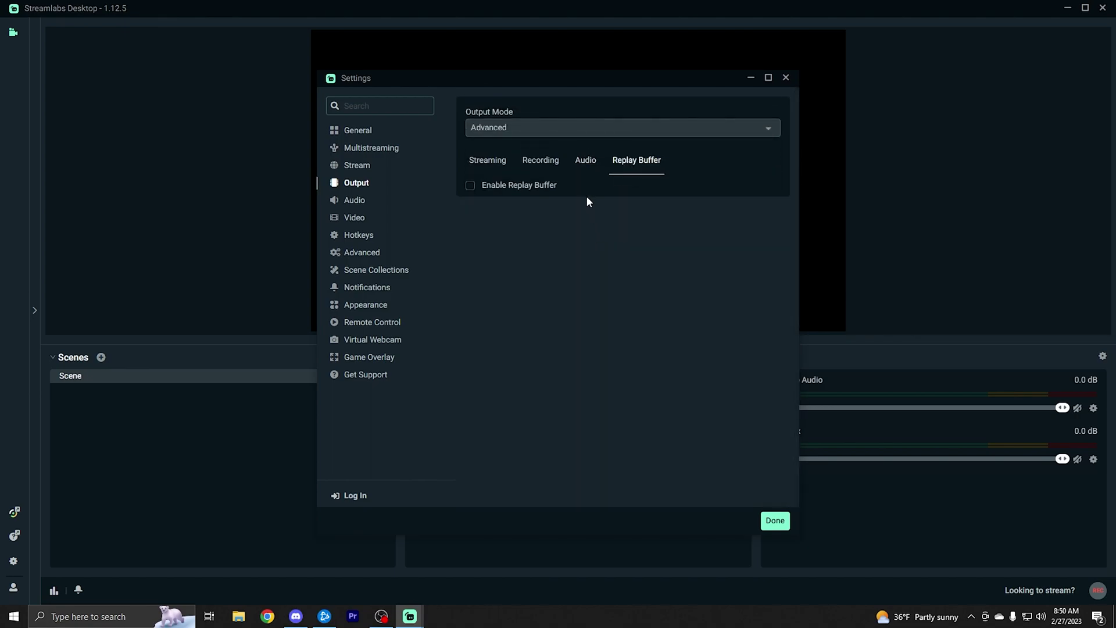
pyautogui.click(470, 186)
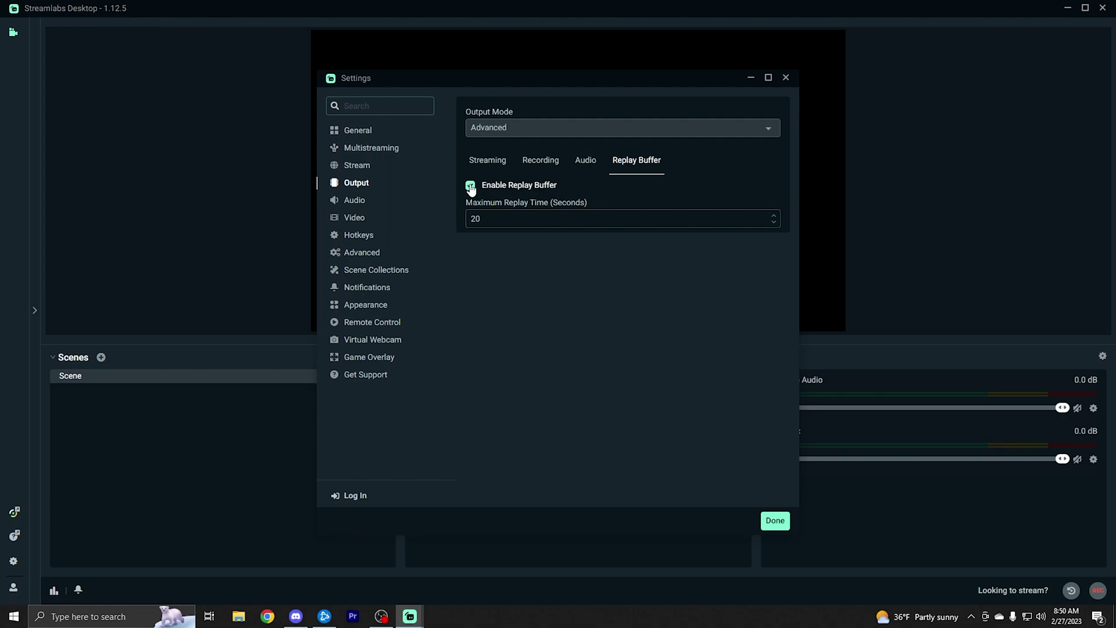
pyautogui.click(471, 186)
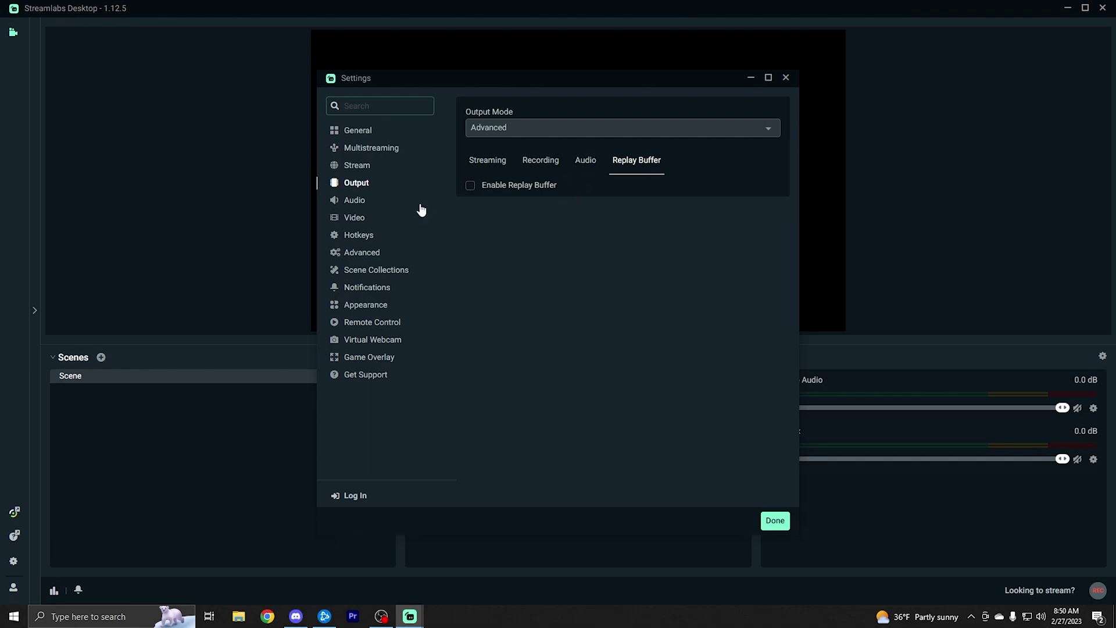
pyautogui.click(356, 204)
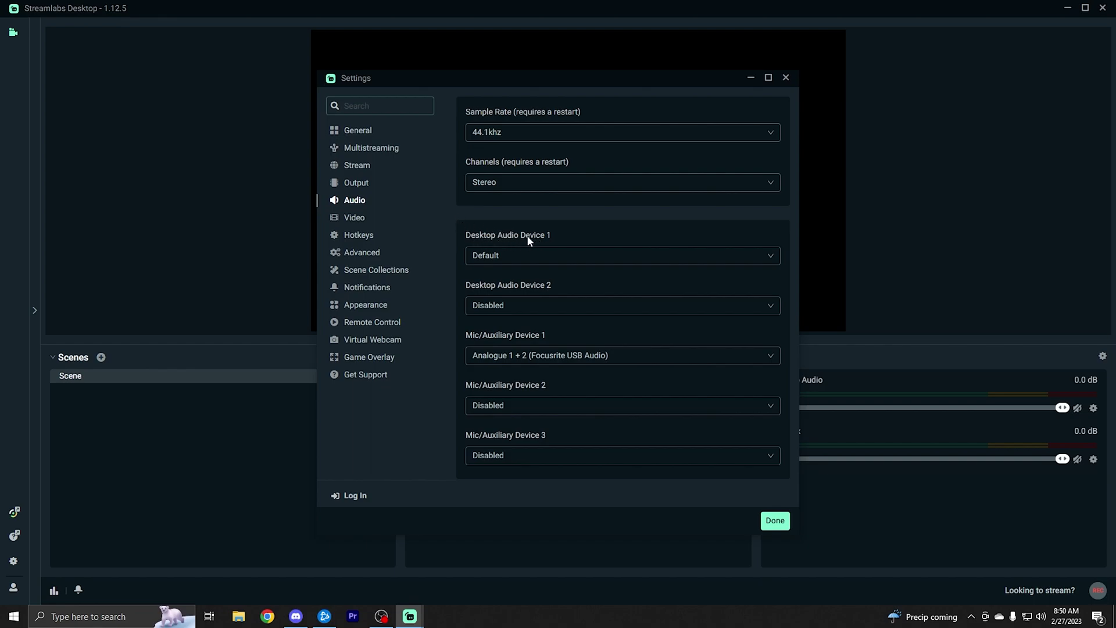
# Step: Keep Desktop Audio Device 1 on Default and lower the Desktop Audio mixer to -21.0 dB
pyautogui.click(510, 256)
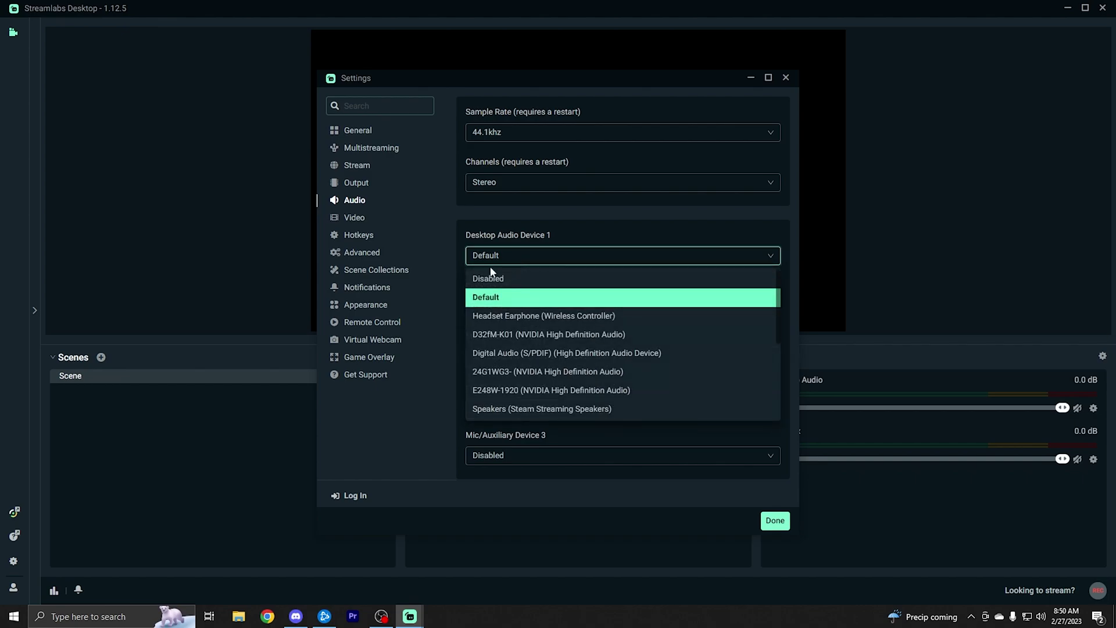
pyautogui.click(495, 298)
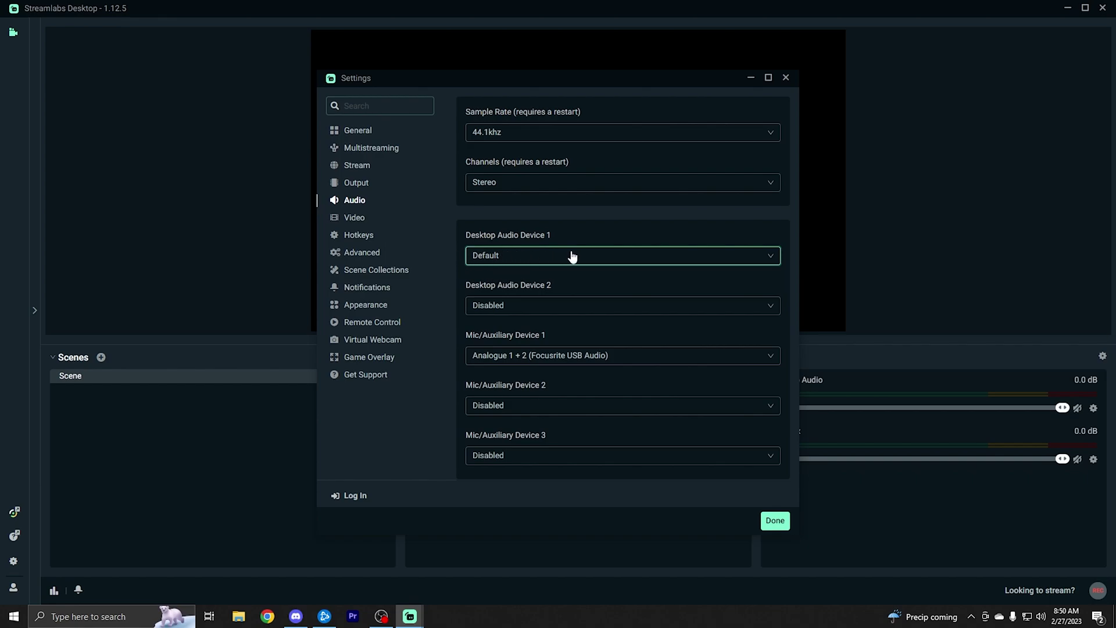
pyautogui.moveTo(594, 82); pyautogui.dragTo(497, 81)
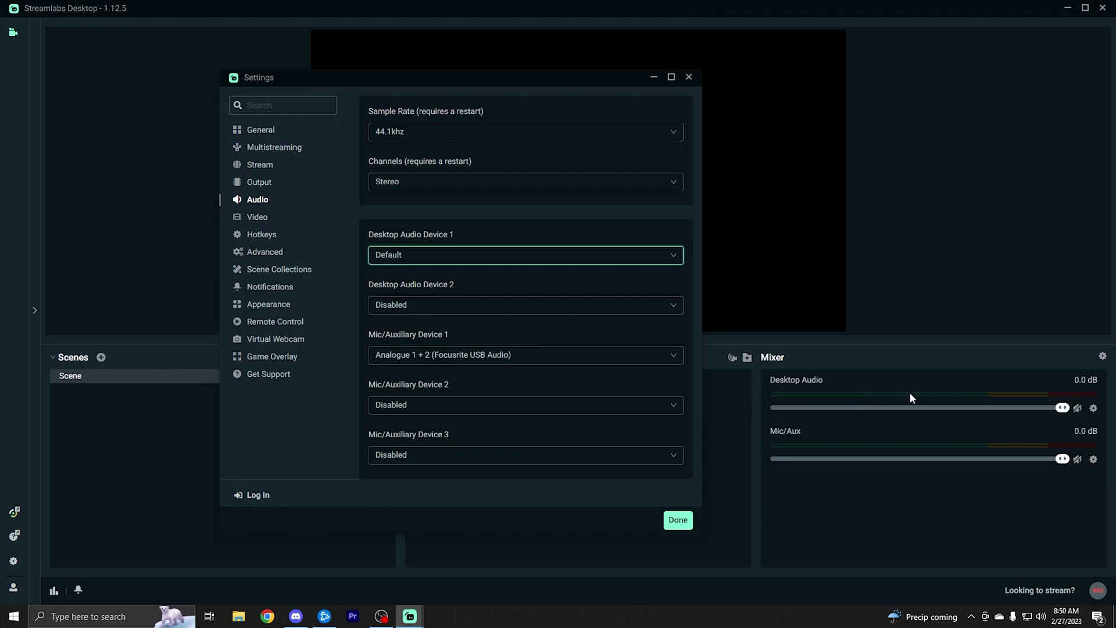
pyautogui.moveTo(1062, 408)
pyautogui.mouseDown()
pyautogui.moveTo(912, 416)
pyautogui.moveTo(1068, 414)
pyautogui.mouseUp()
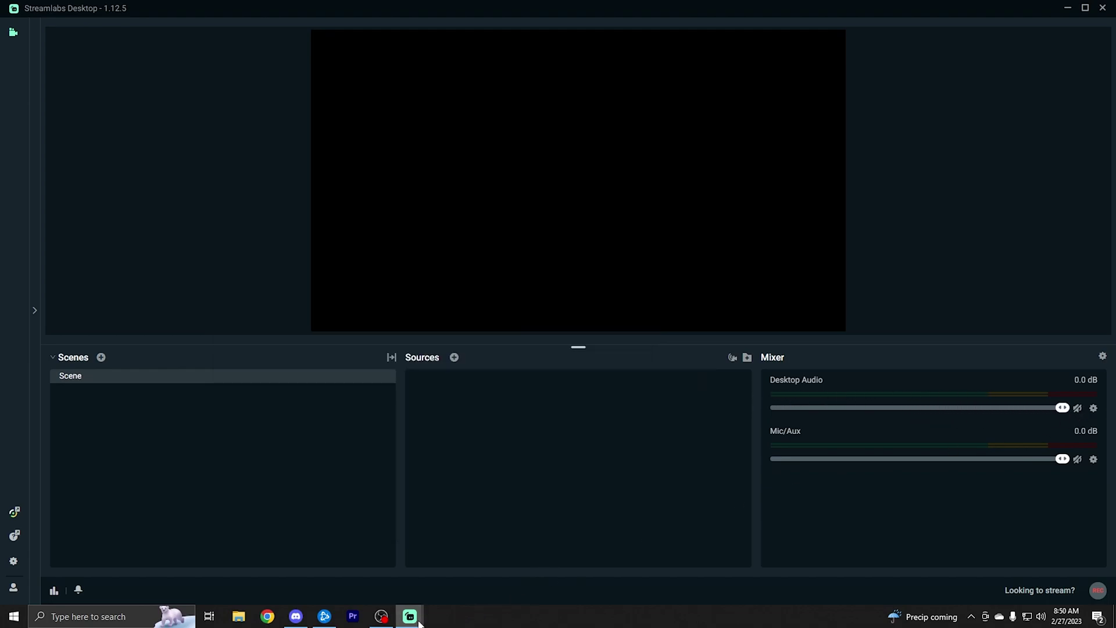
pyautogui.moveTo(410, 616)
pyautogui.click(469, 578)
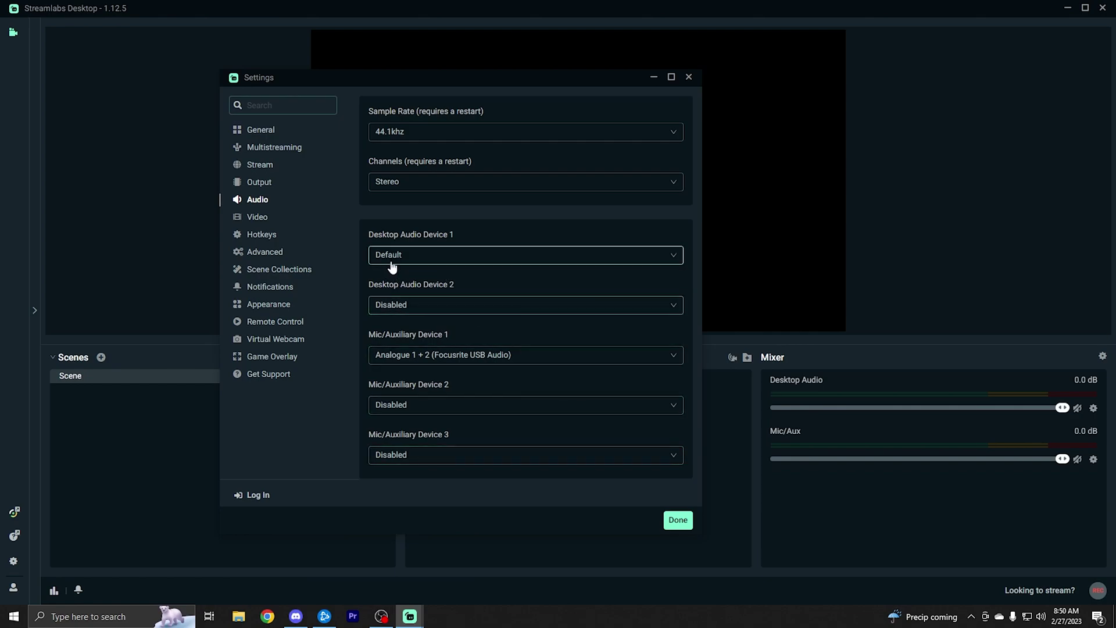
# Step: Set Mic/Auxiliary Device 1 to Analogue 1 + 2 (Focusrite USB Audio), desktop audio staying Default
pyautogui.click(417, 261)
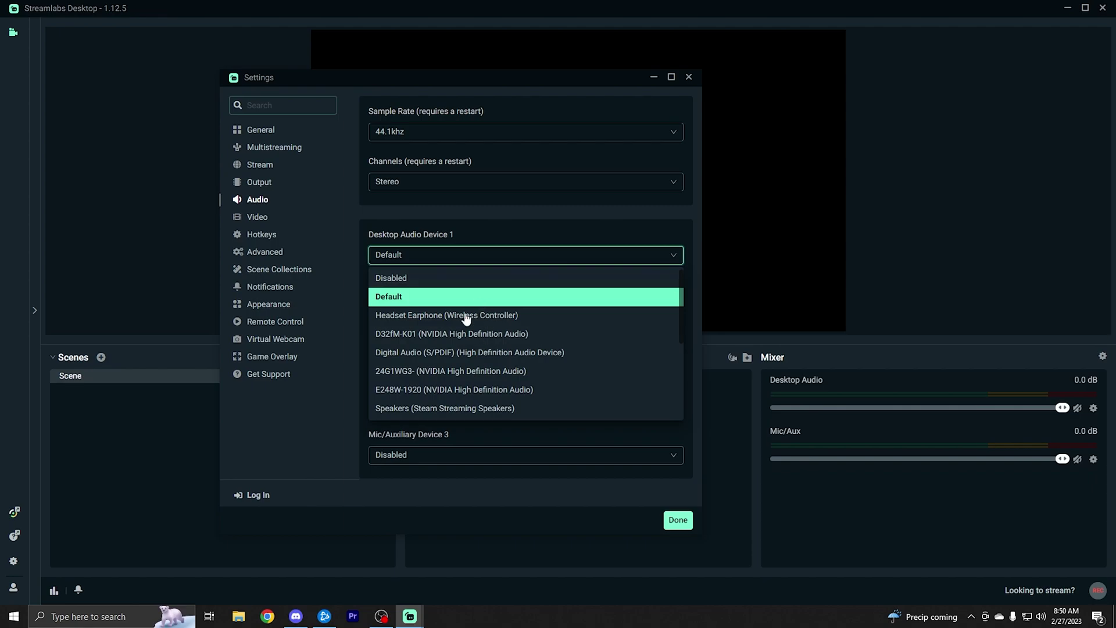
pyautogui.click(437, 258)
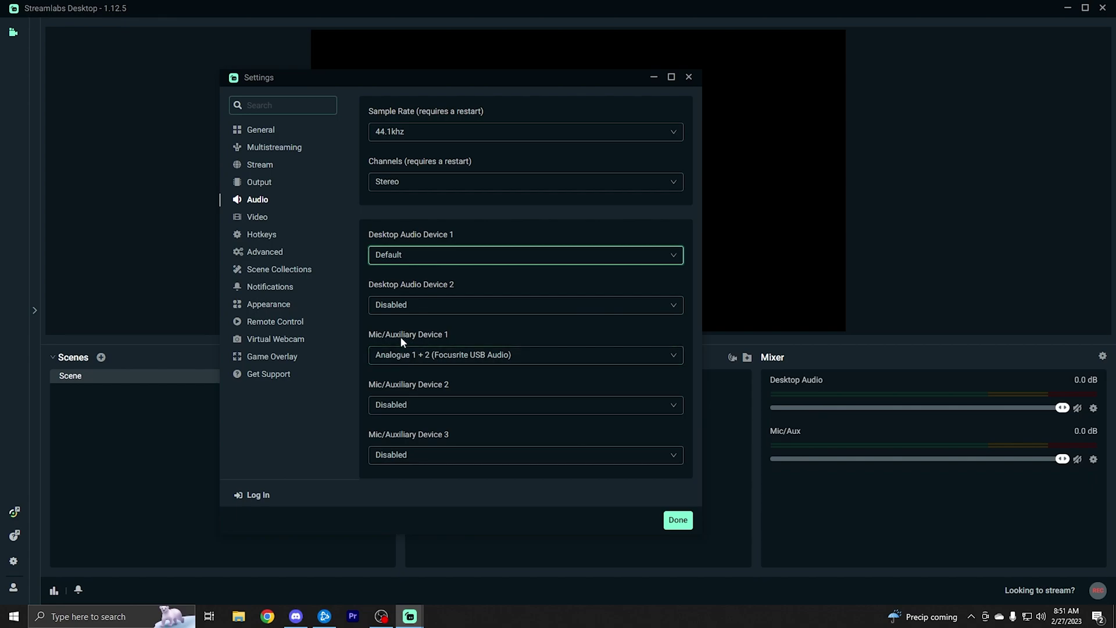
pyautogui.click(426, 362)
pyautogui.click(390, 394)
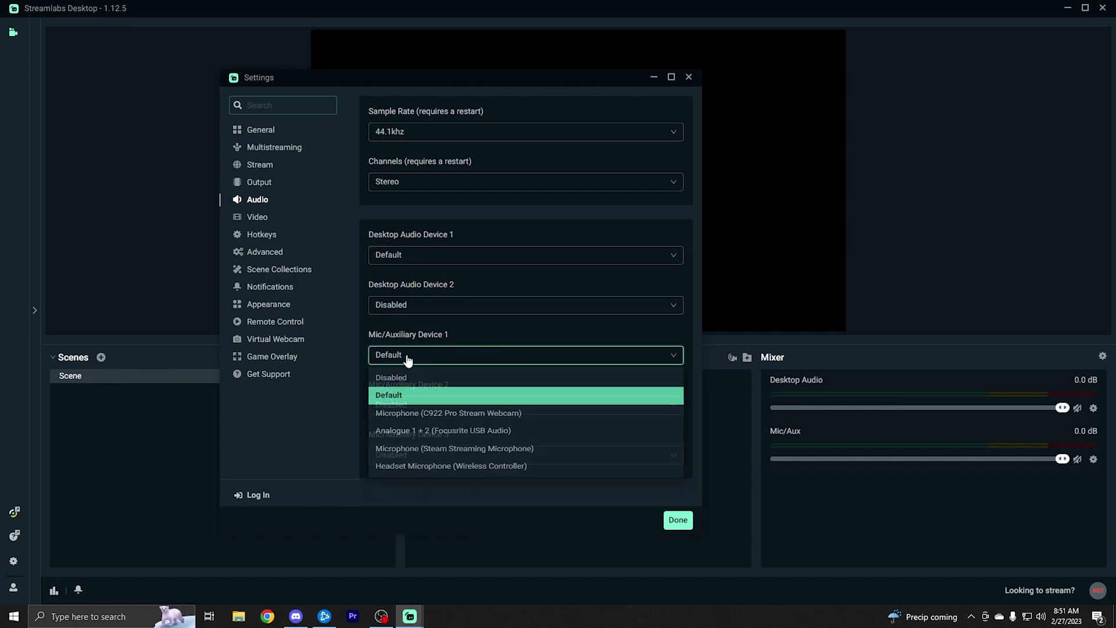
pyautogui.click(404, 356)
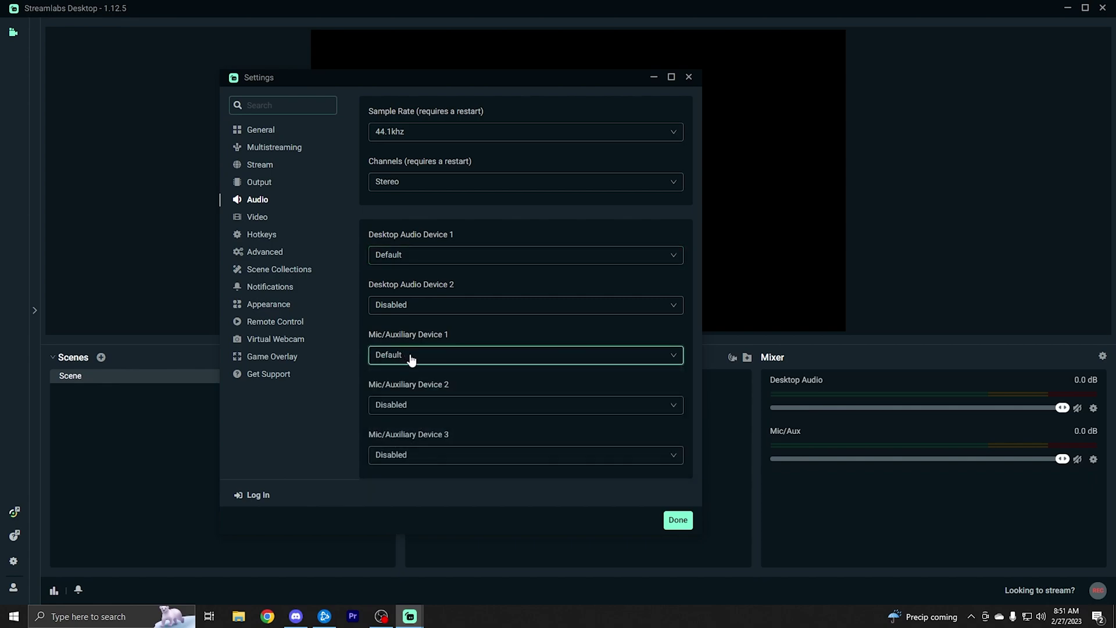
pyautogui.click(412, 357)
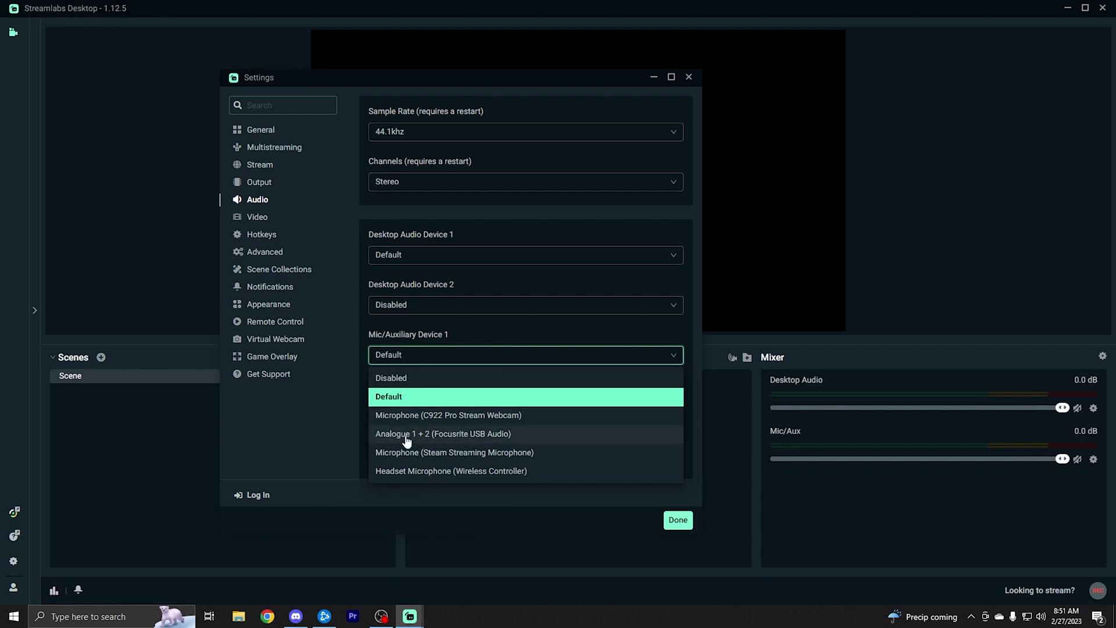
pyautogui.click(435, 439)
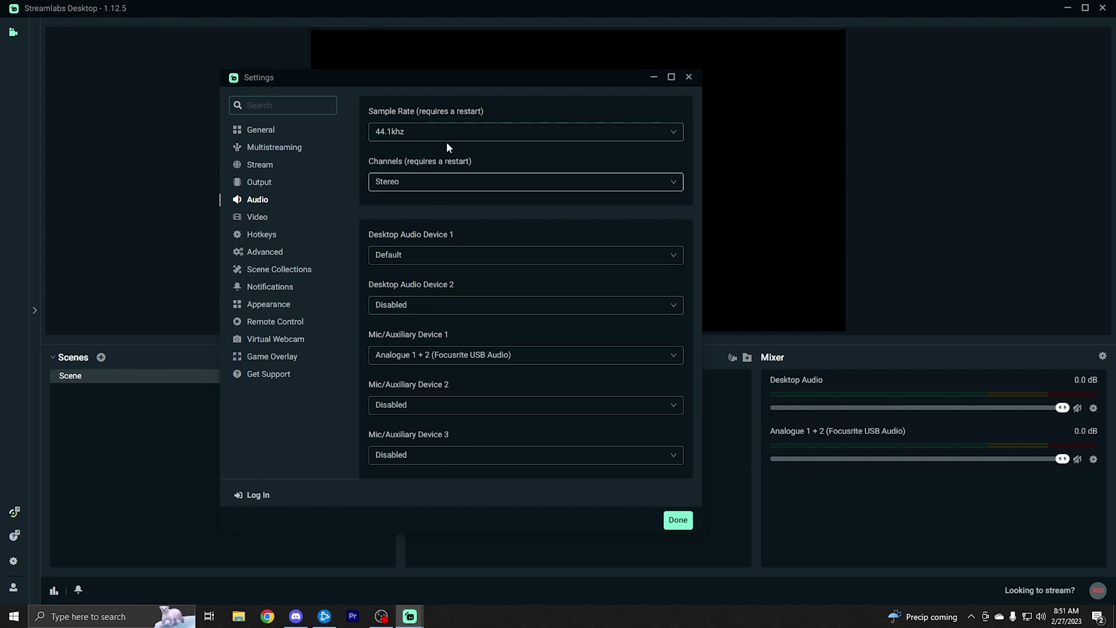
pyautogui.click(258, 218)
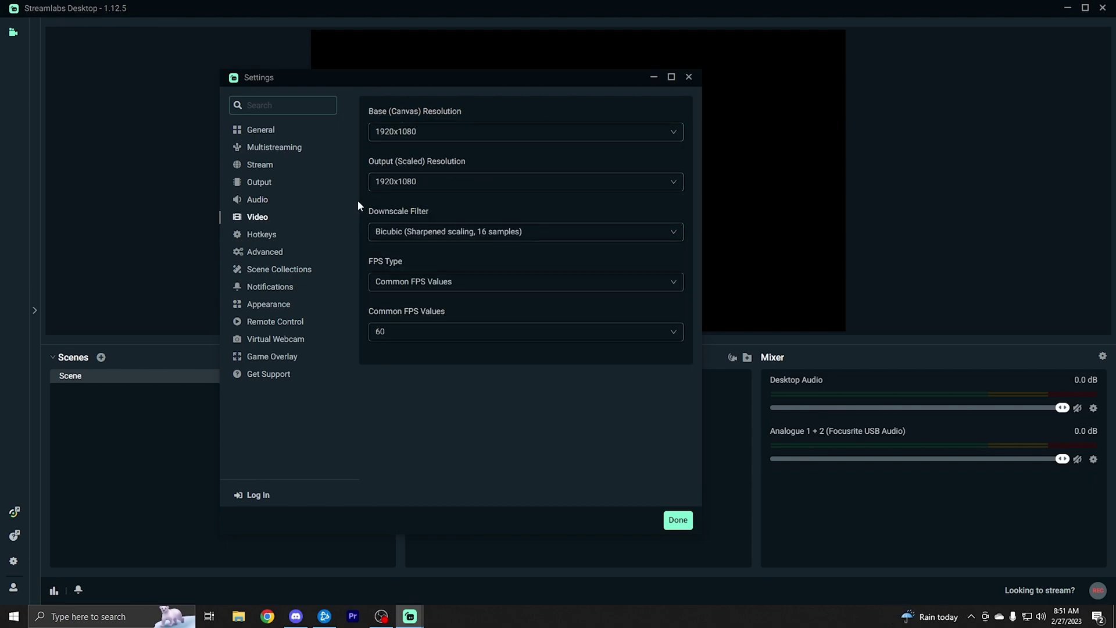
pyautogui.click(405, 185)
pyautogui.click(418, 174)
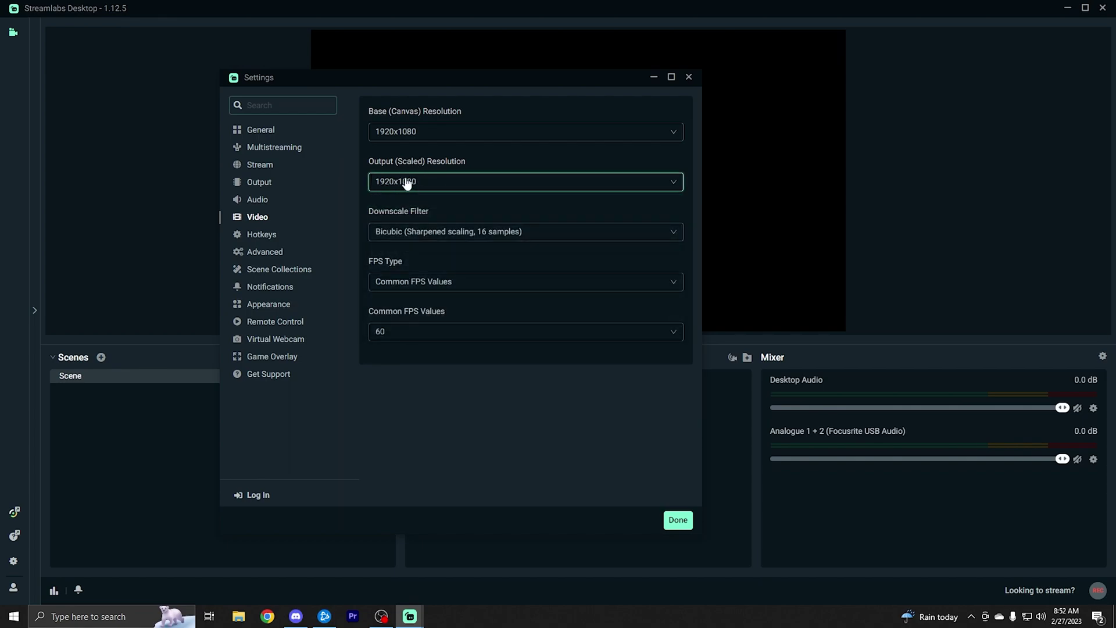
pyautogui.click(406, 184)
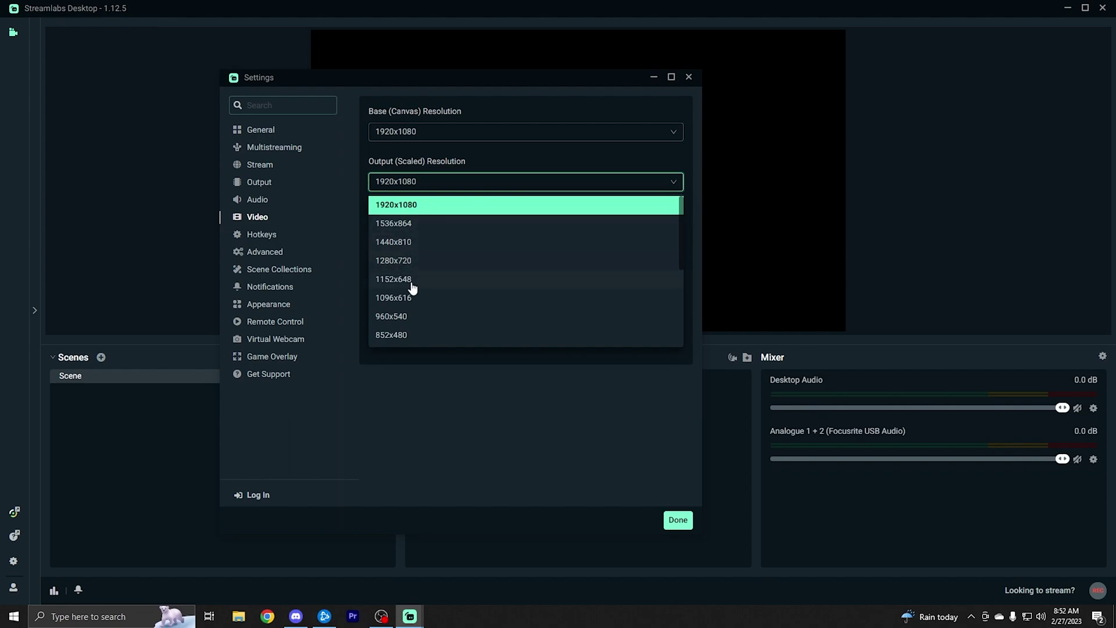
pyautogui.click(407, 186)
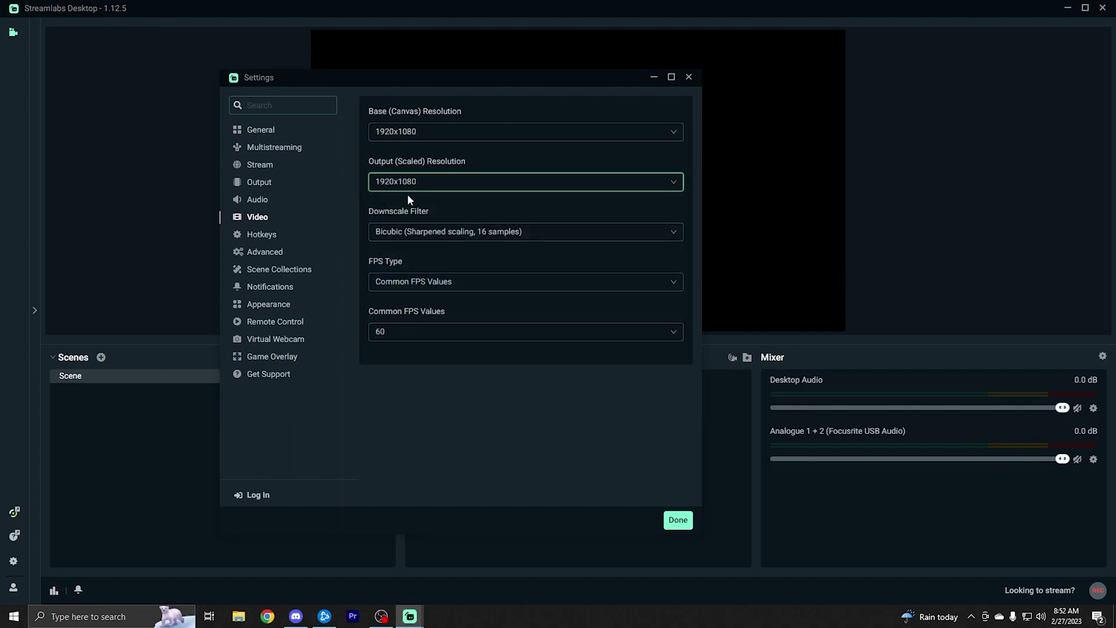
pyautogui.click(382, 220)
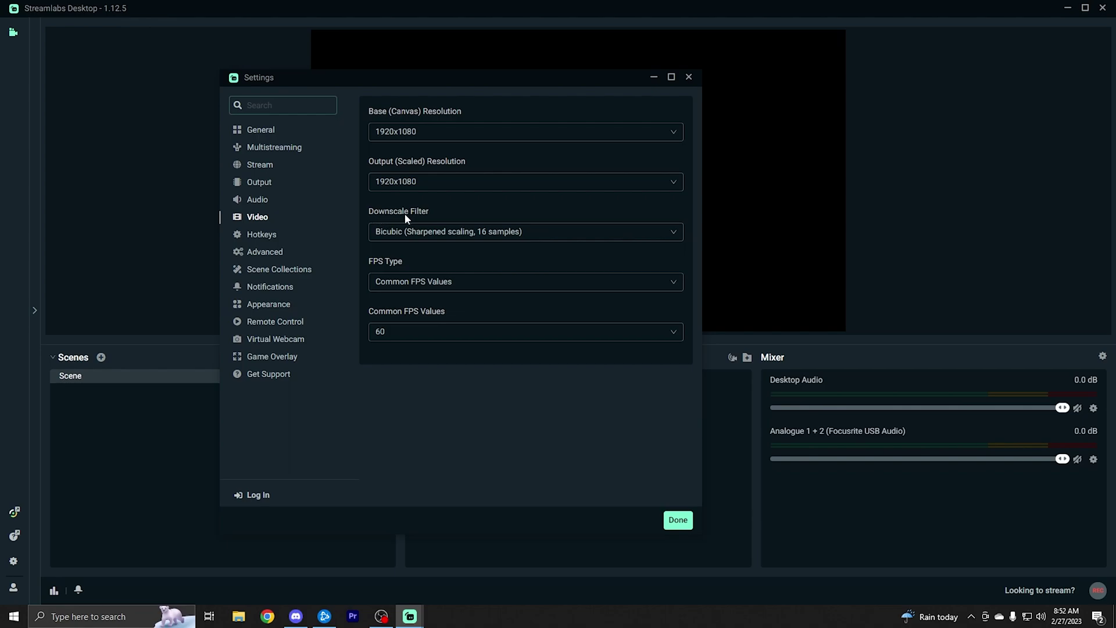
pyautogui.click(402, 233)
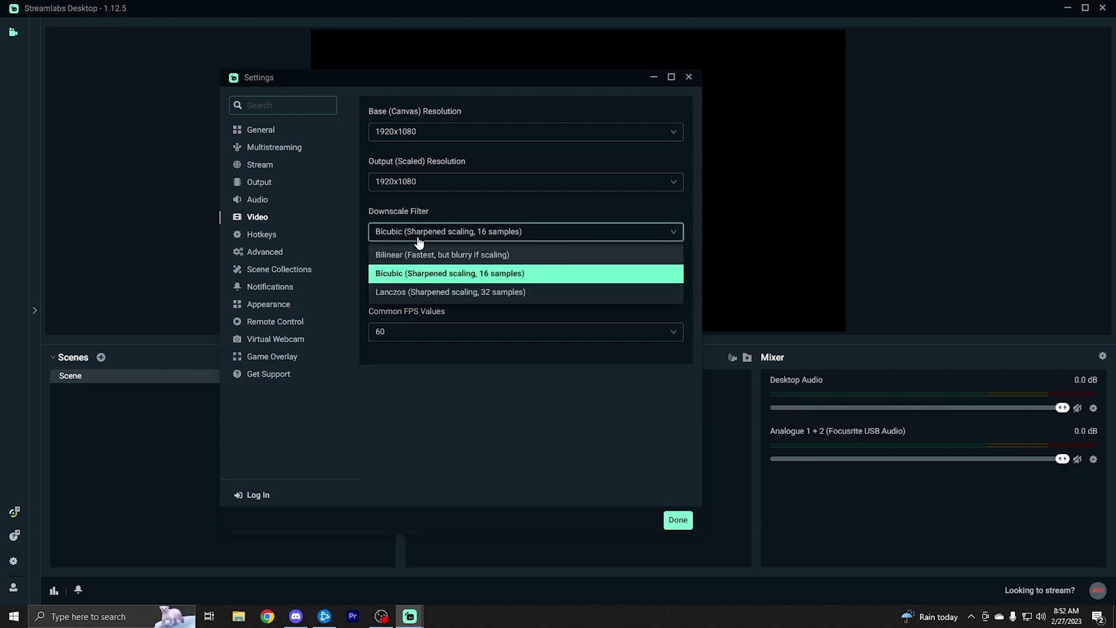
pyautogui.click(434, 204)
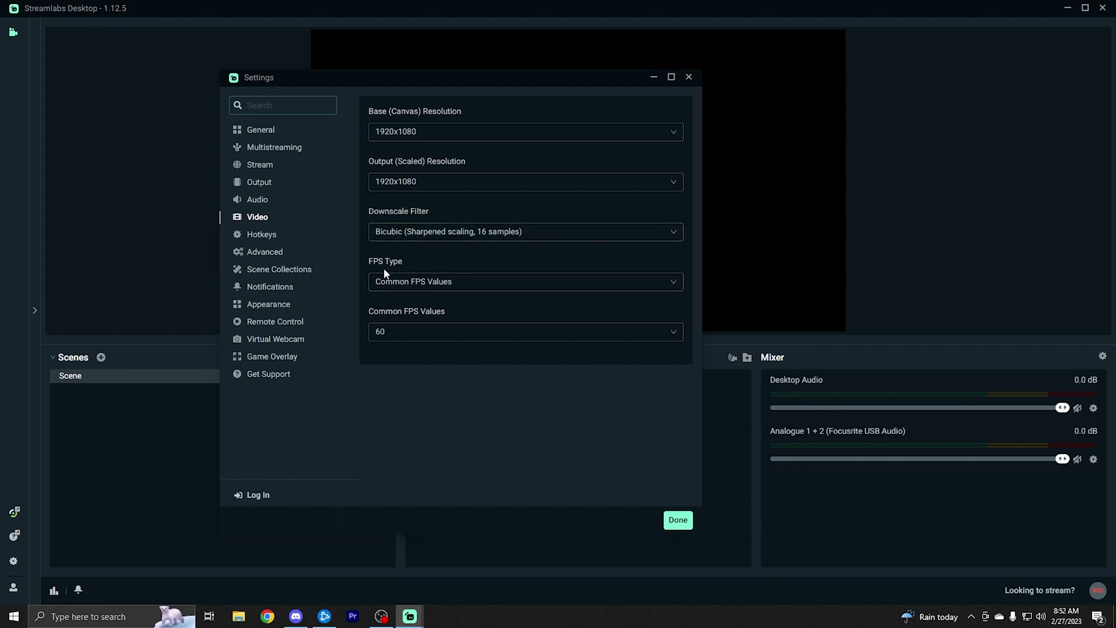
pyautogui.click(404, 334)
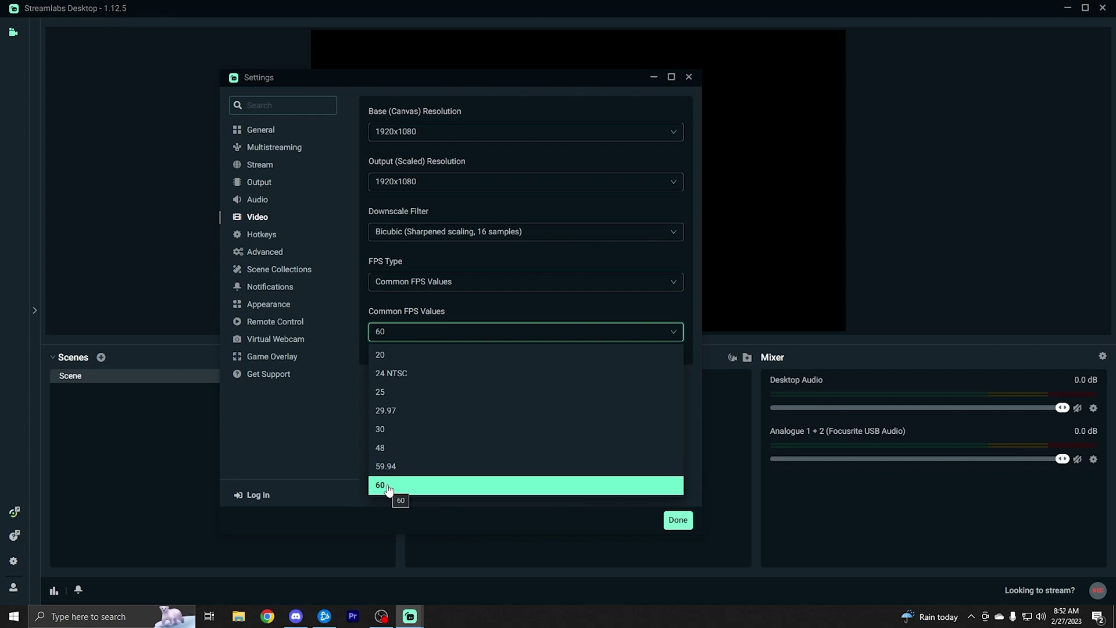
pyautogui.click(394, 431)
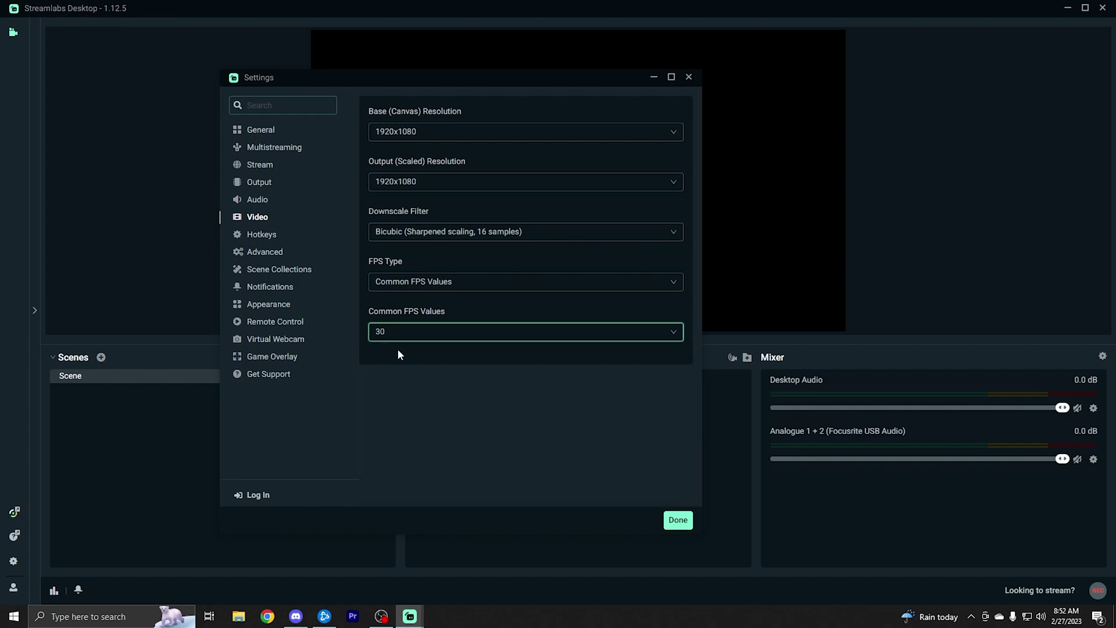
pyautogui.click(409, 337)
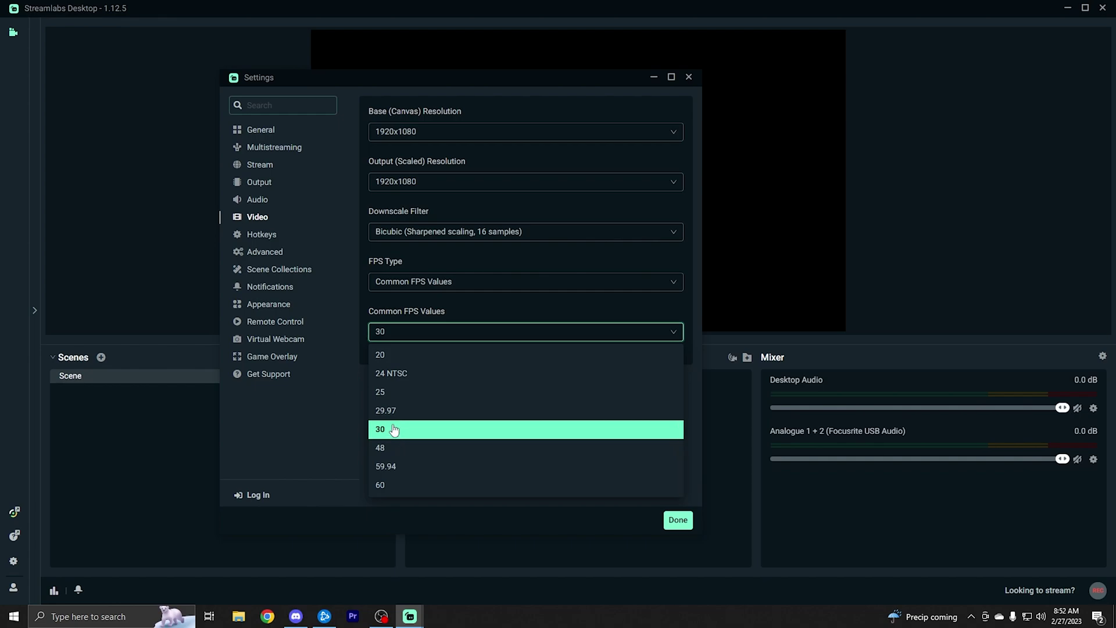
pyautogui.click(393, 484)
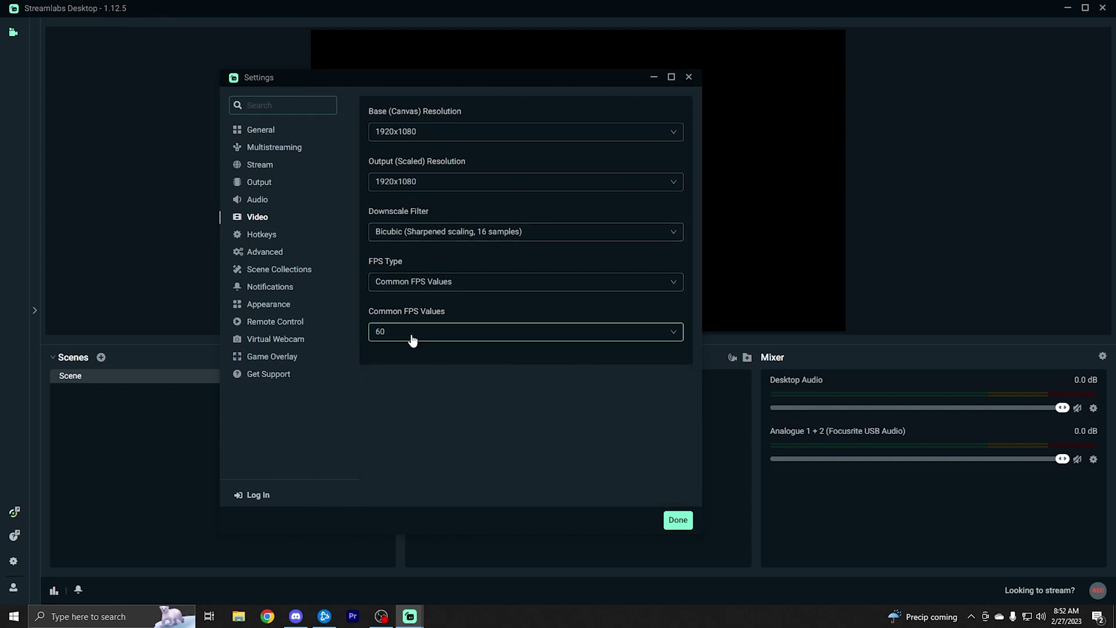
# Step: Review the Hotkeys settings page
pyautogui.click(254, 235)
pyautogui.scroll(-2, 447, 273)
pyautogui.scroll(-2, 446, 274)
pyautogui.scroll(5, 445, 290)
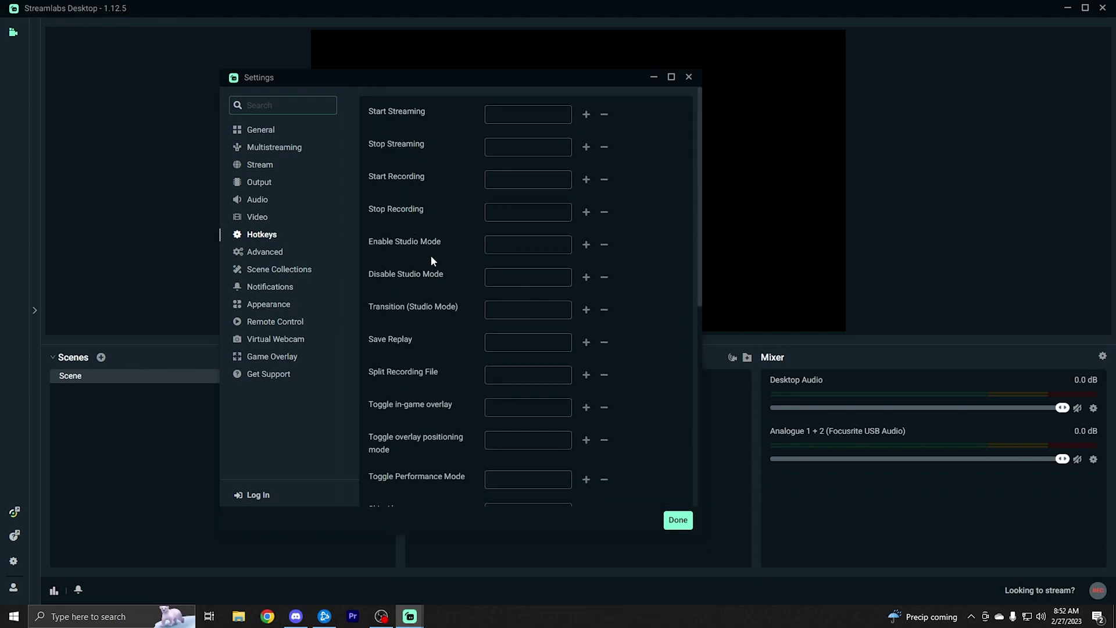
# Step: In Advanced settings, keep Process Priority at Above Normal and scroll to Network
pyautogui.click(274, 255)
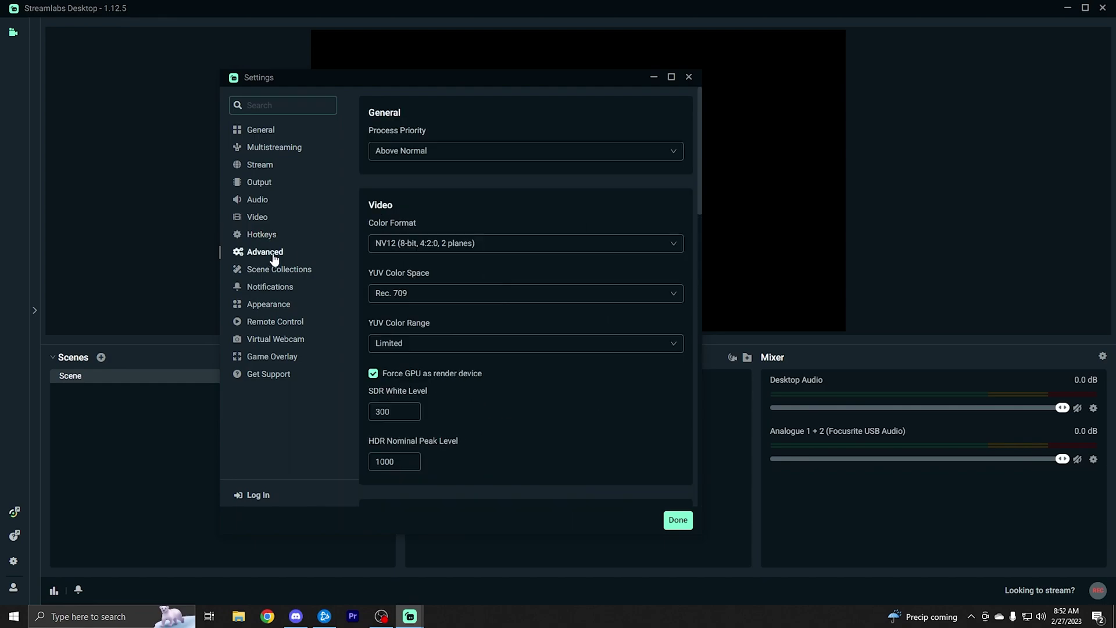
pyautogui.click(390, 158)
pyautogui.click(419, 159)
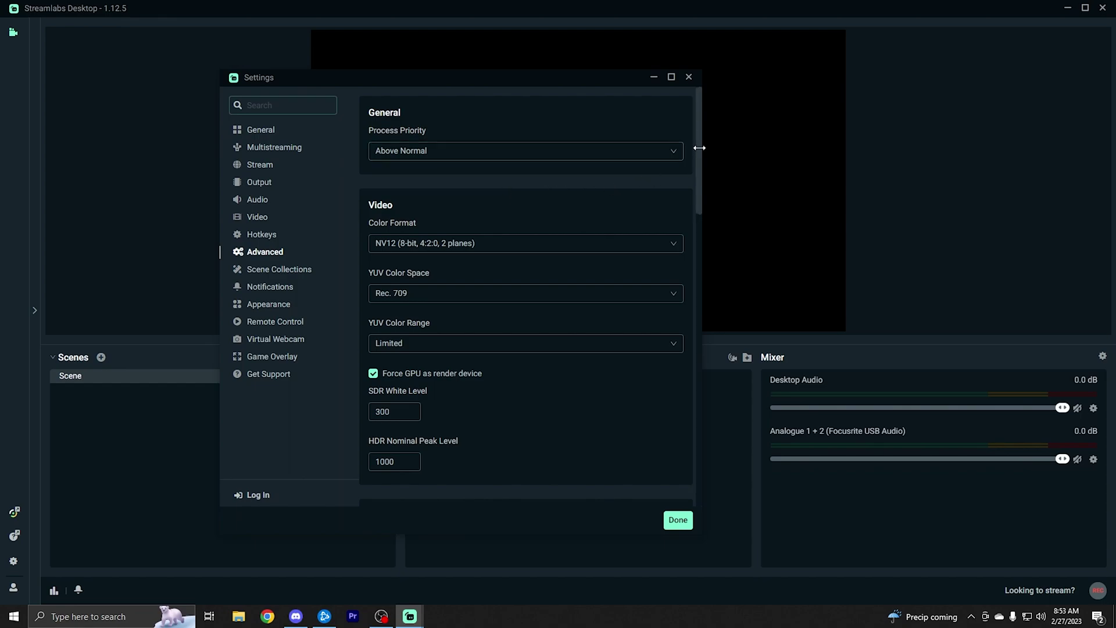
pyautogui.moveTo(701, 165); pyautogui.dragTo(705, 269)
pyautogui.scroll(-5, 434, 349)
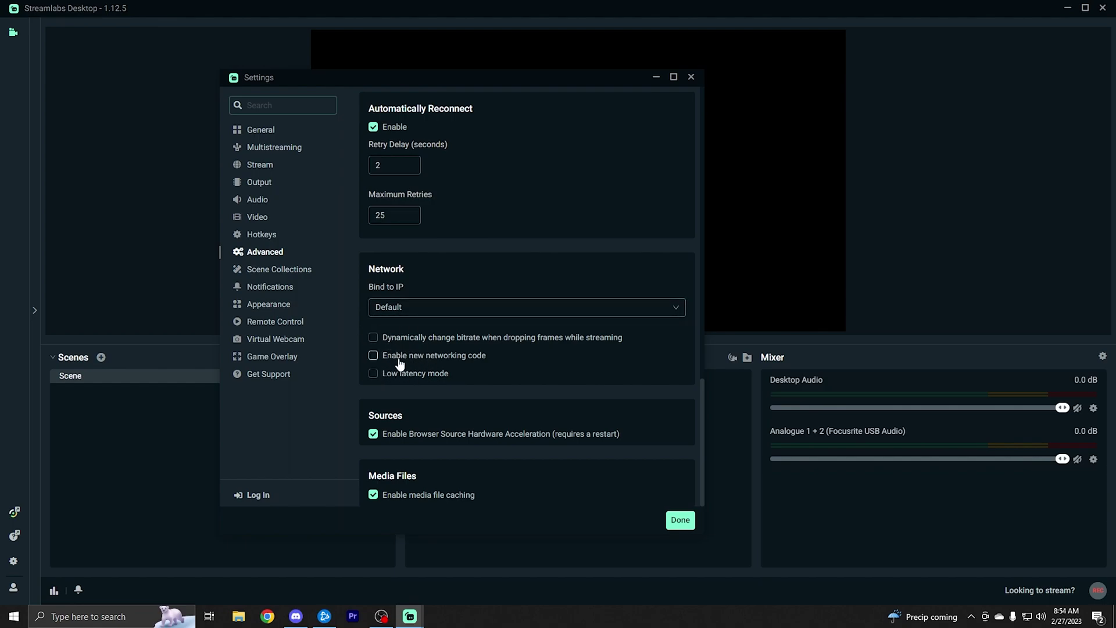
# Step: Close the settings and add a Game Capture source named 'Game Capture'
pyautogui.click(680, 519)
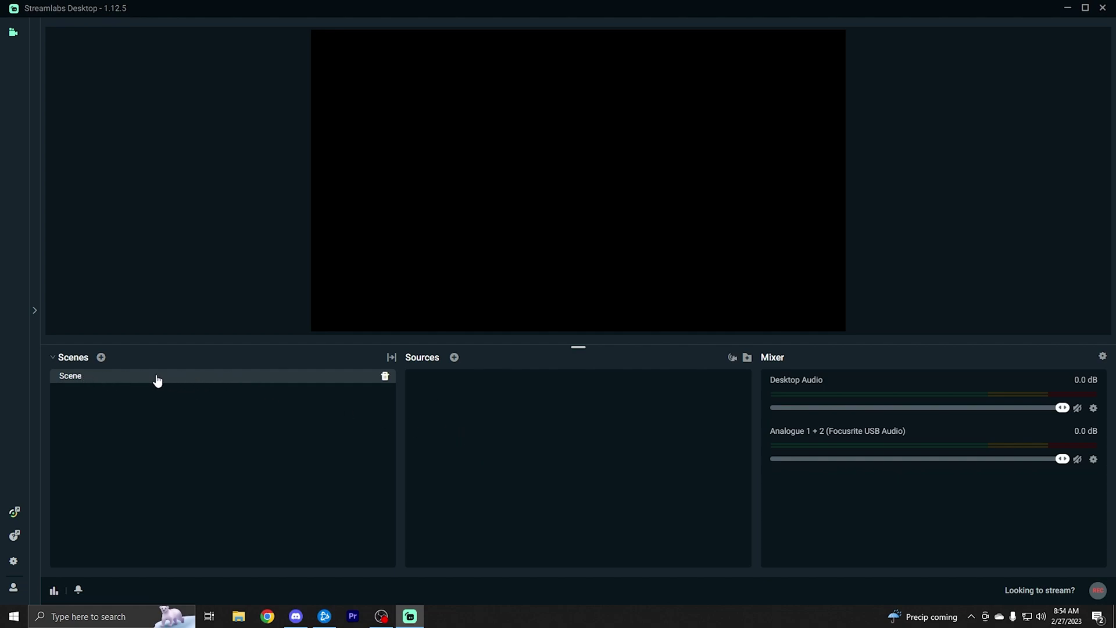
pyautogui.click(454, 357)
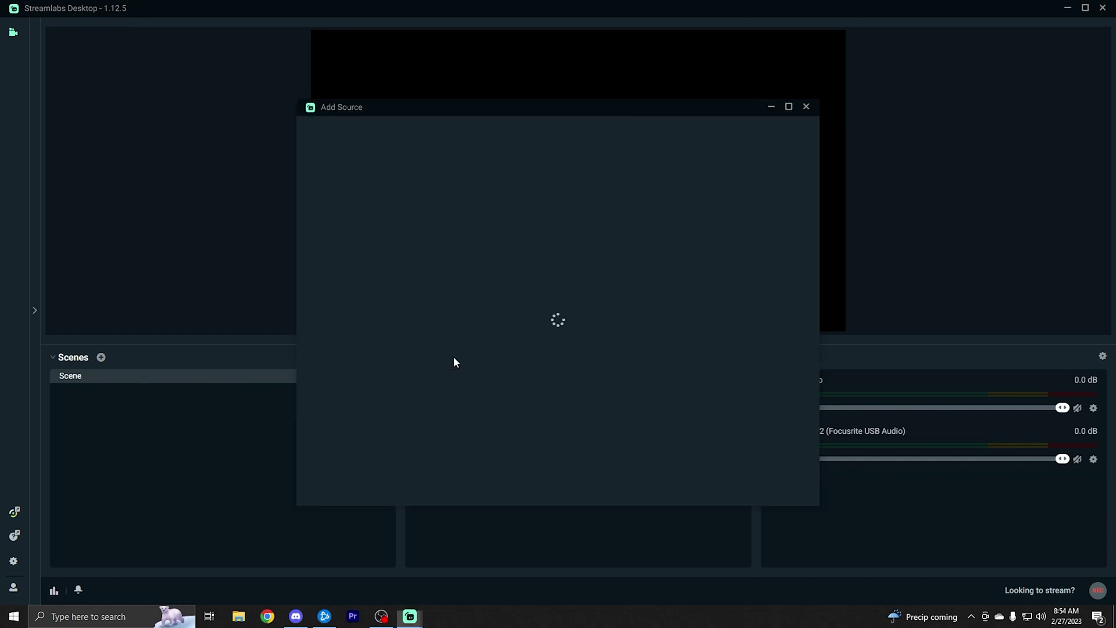
pyautogui.moveTo(461, 111); pyautogui.dragTo(488, 95)
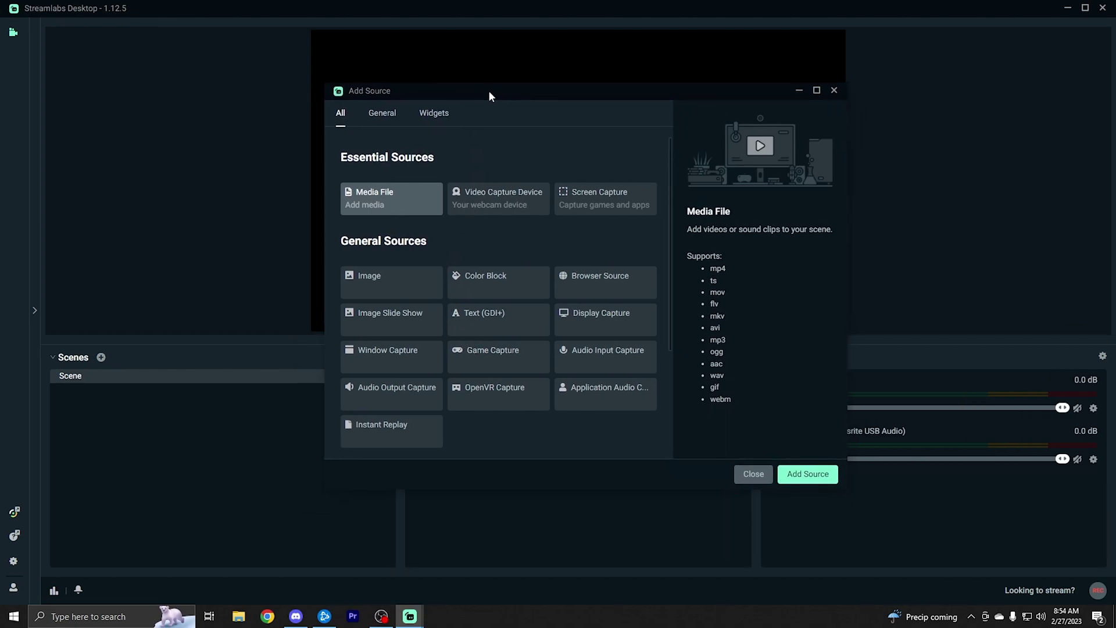
pyautogui.click(498, 361)
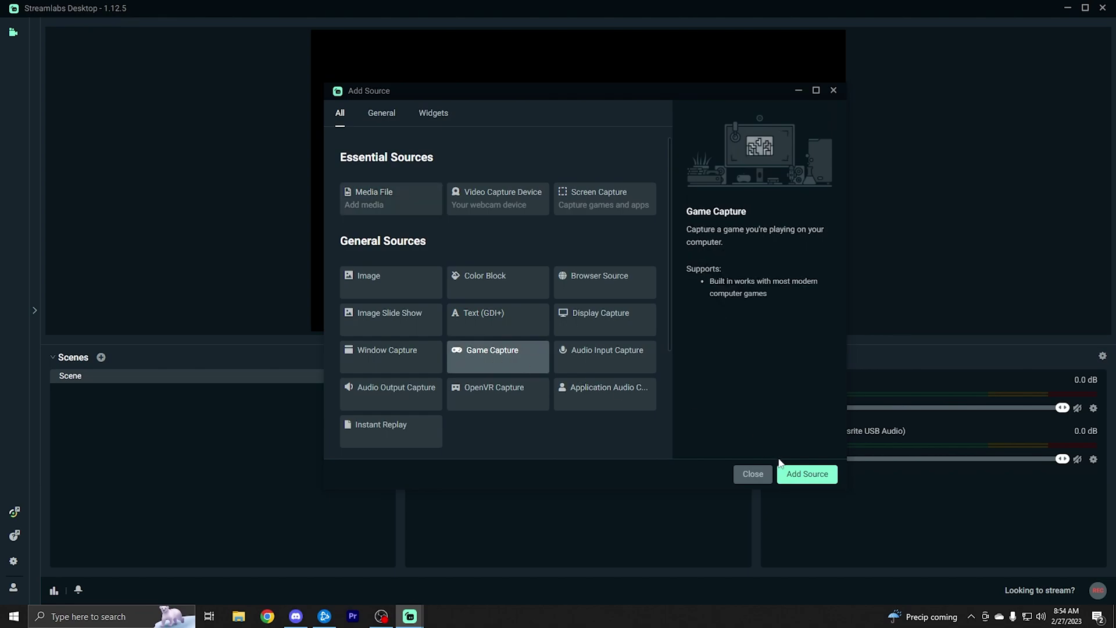
pyautogui.click(785, 474)
pyautogui.moveTo(483, 291)
pyautogui.mouseDown()
pyautogui.moveTo(437, 290)
pyautogui.moveTo(482, 292)
pyautogui.mouseUp()
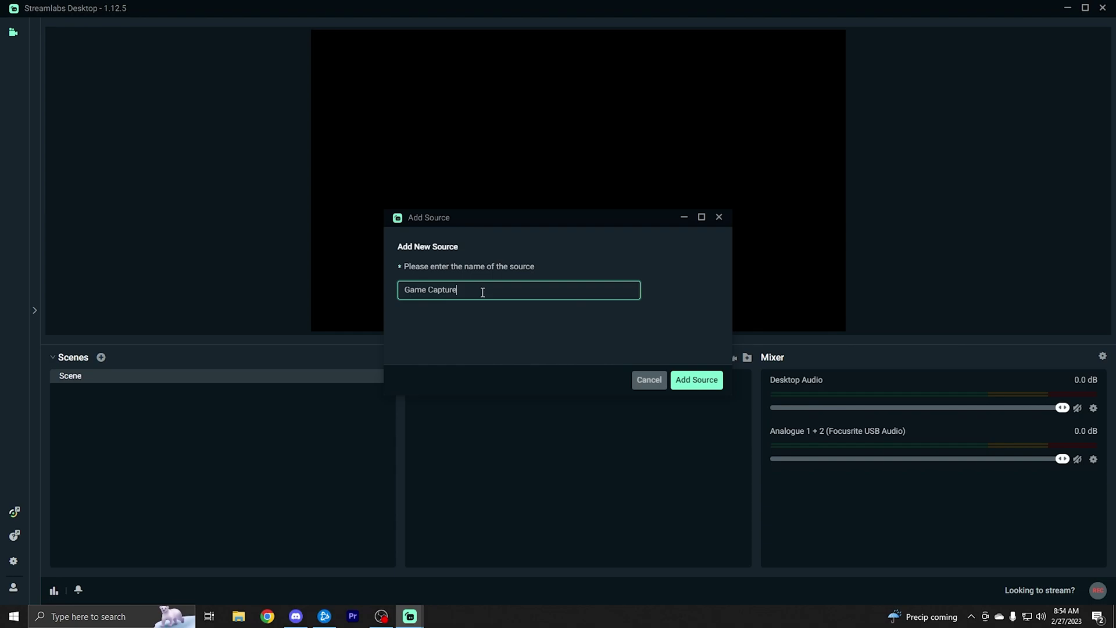
pyautogui.click(705, 384)
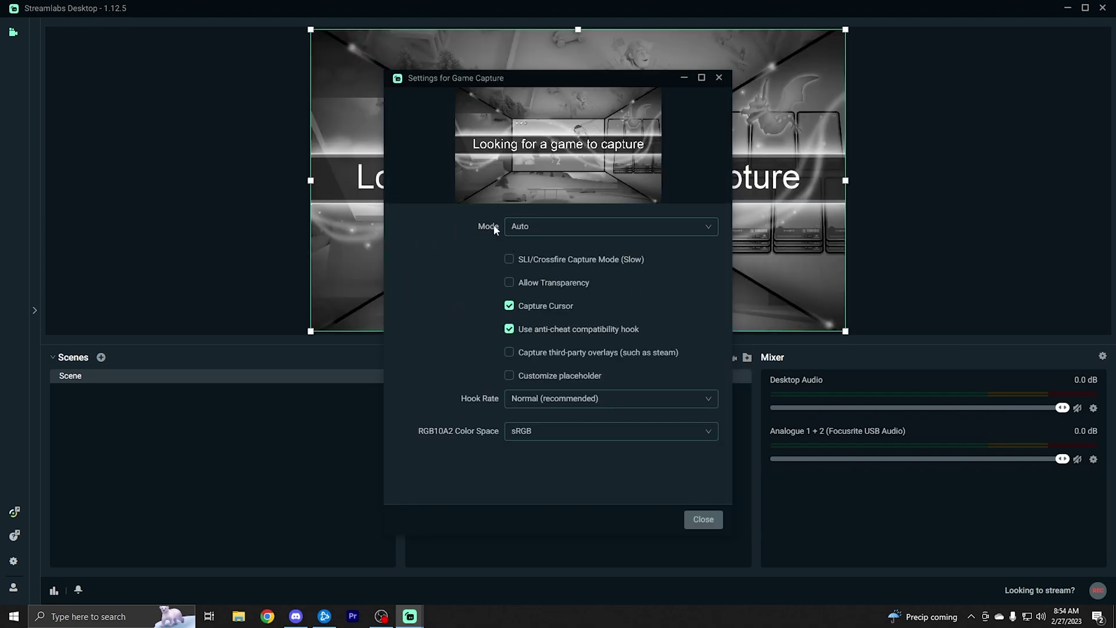
# Step: Try the specific-window capture mode, return Game Capture to Auto, and close its settings
pyautogui.click(532, 230)
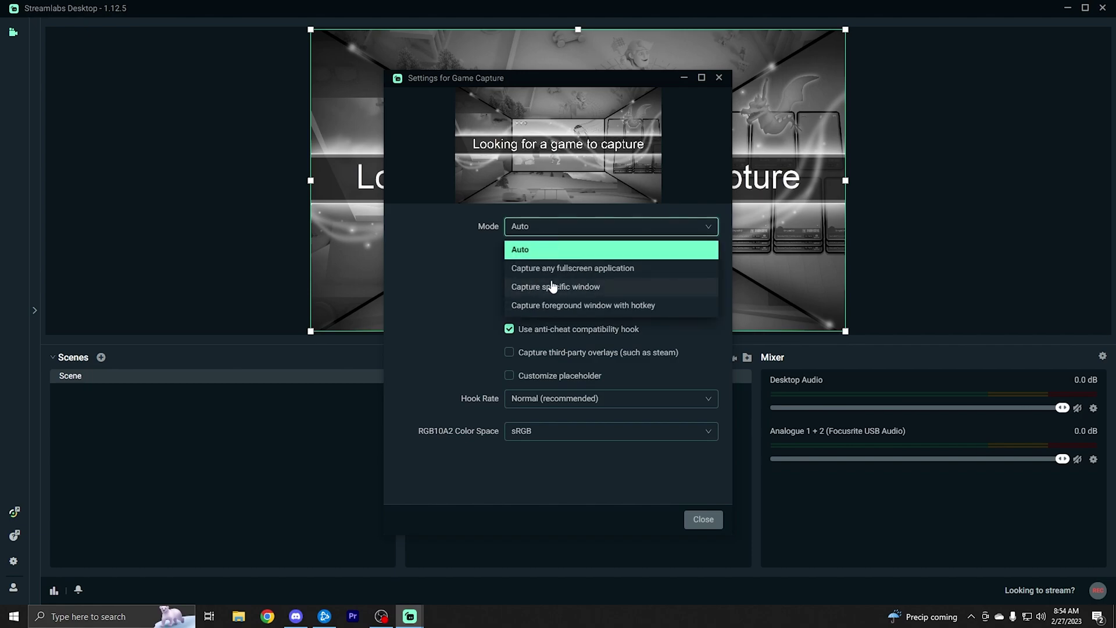
pyautogui.click(532, 287)
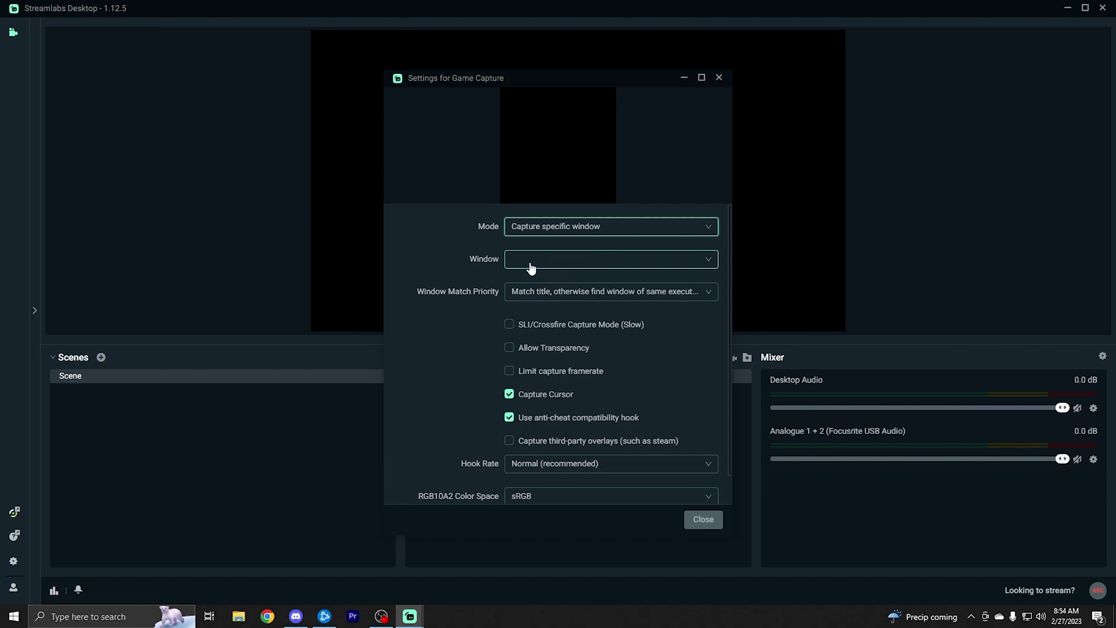
pyautogui.click(532, 231)
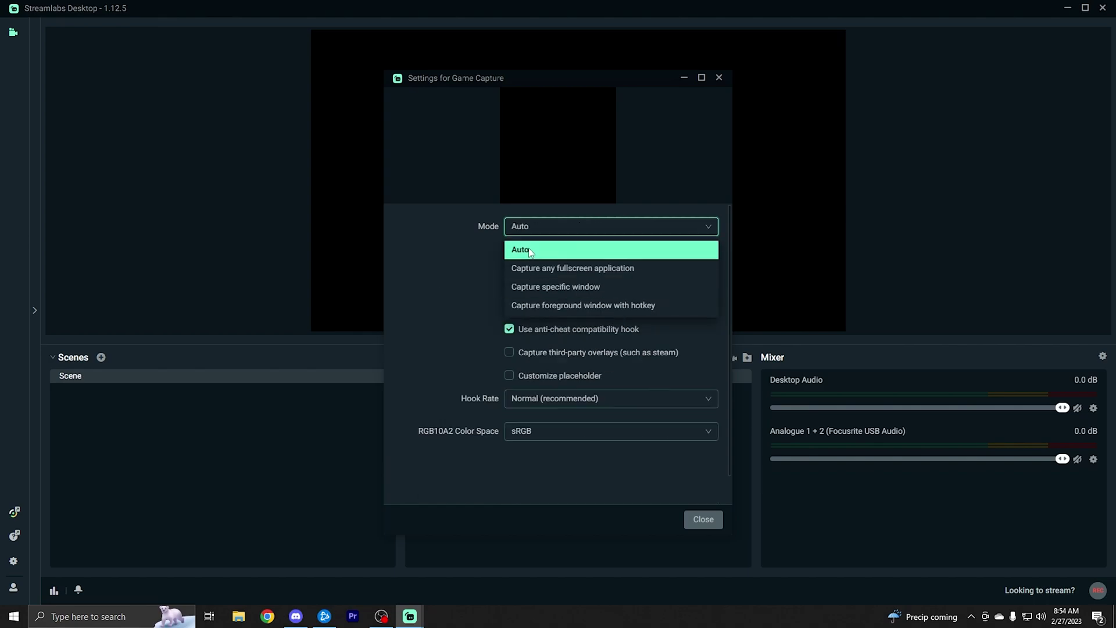
pyautogui.click(529, 251)
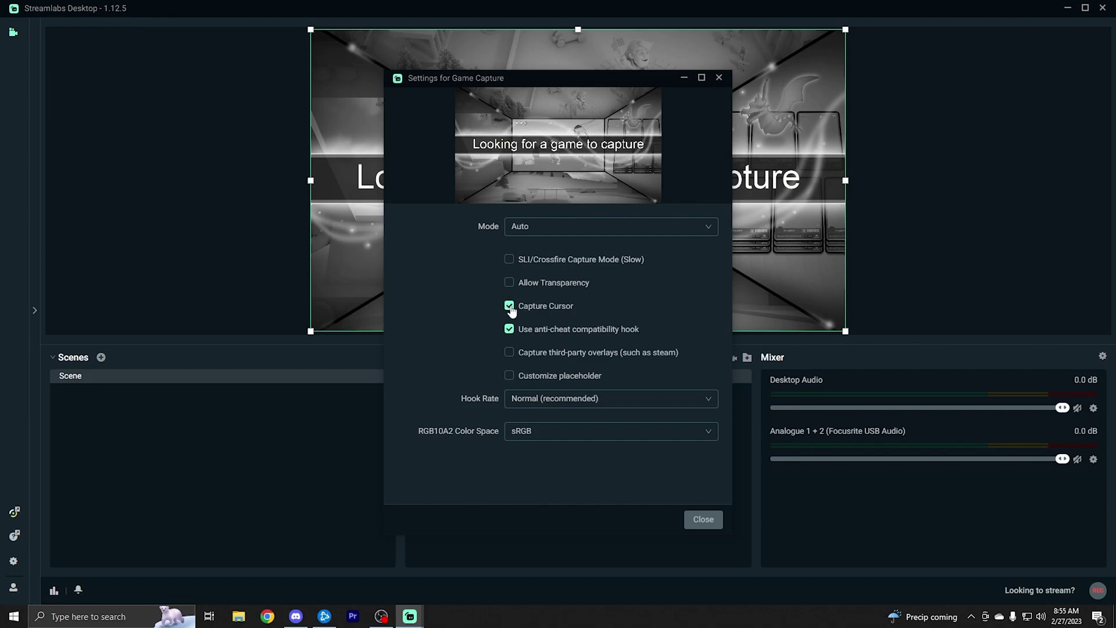
pyautogui.click(696, 523)
pyautogui.click(880, 274)
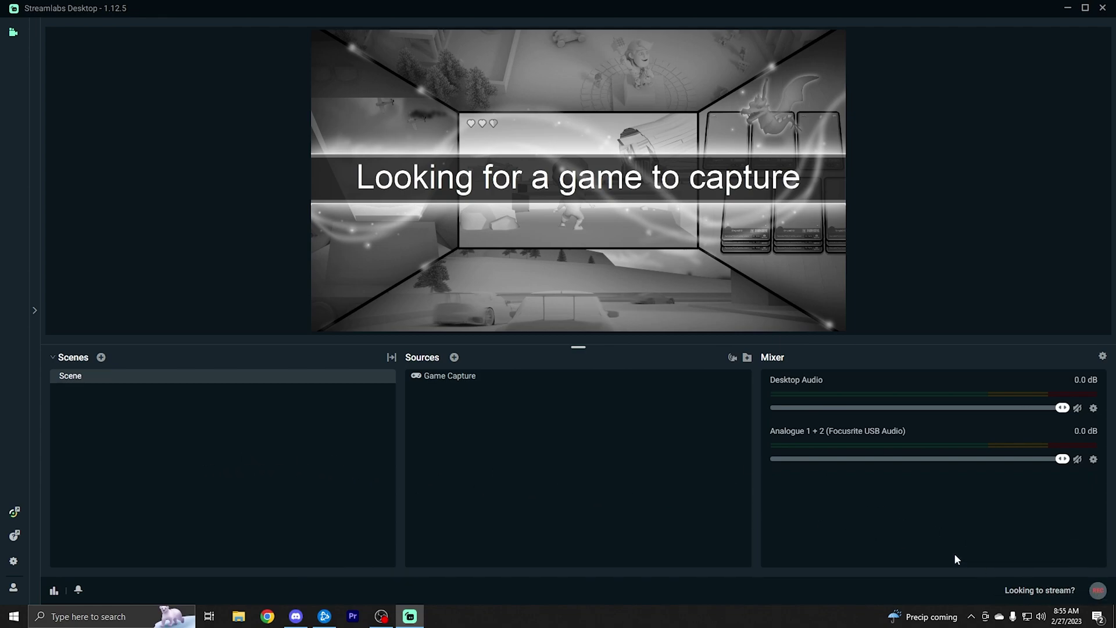
# Step: Add a webcam source named 'Video Capture Device' and close its settings
pyautogui.click(454, 358)
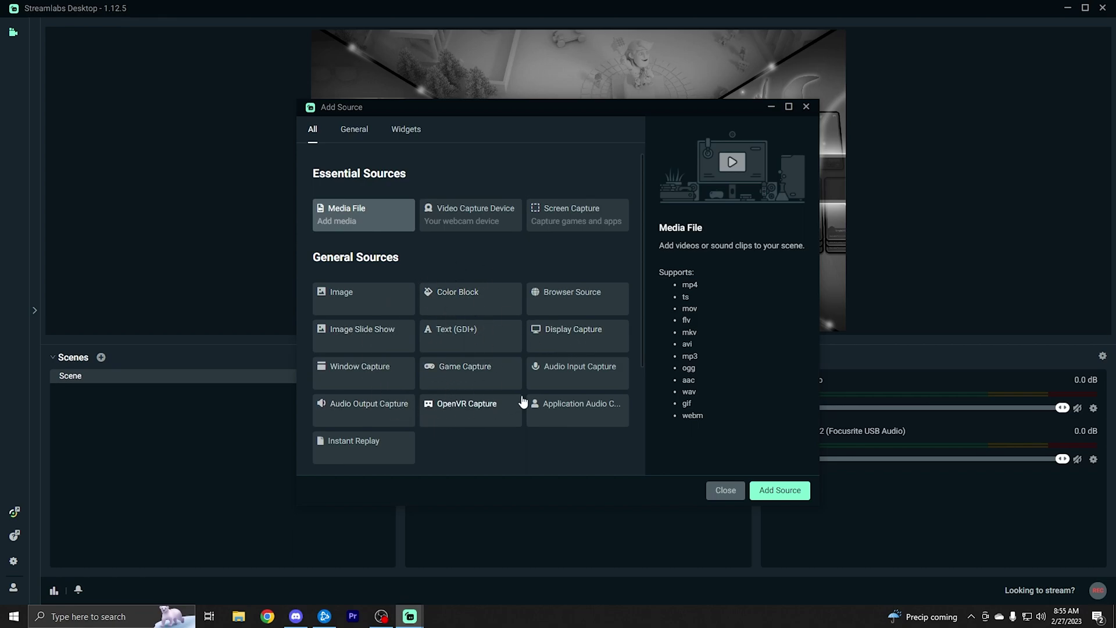
pyautogui.click(461, 218)
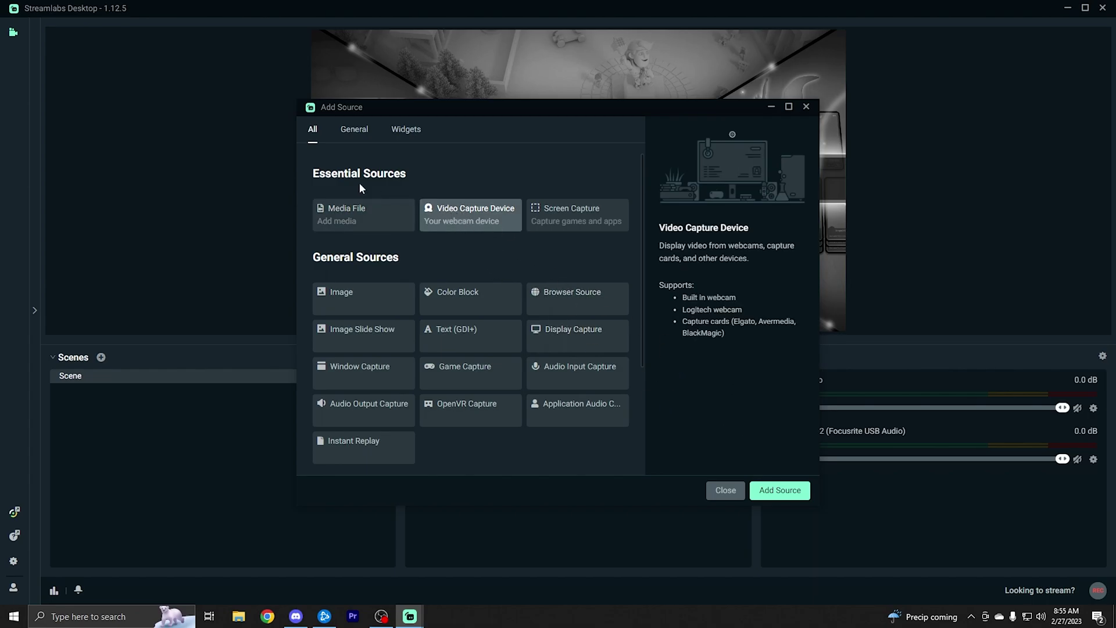
pyautogui.click(766, 489)
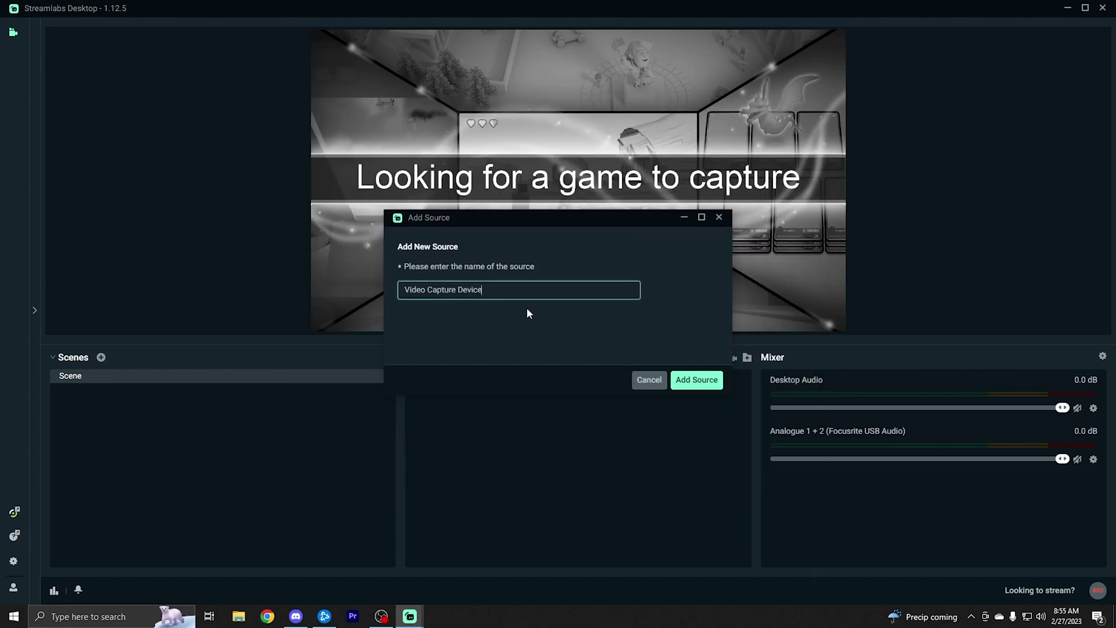
pyautogui.tripleClick(437, 285)
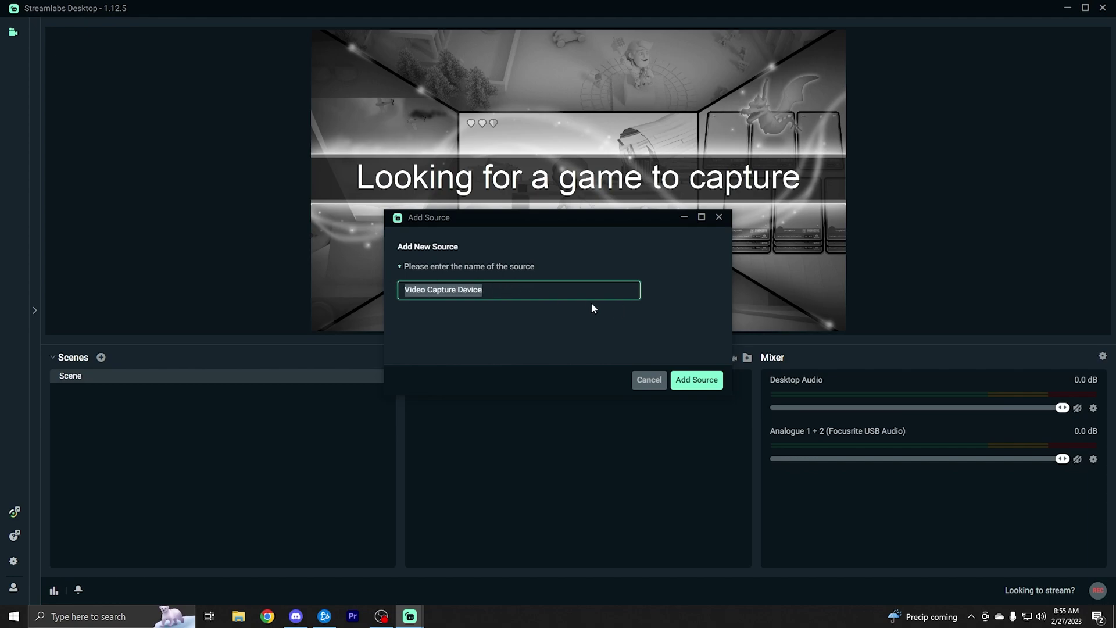
pyautogui.click(685, 381)
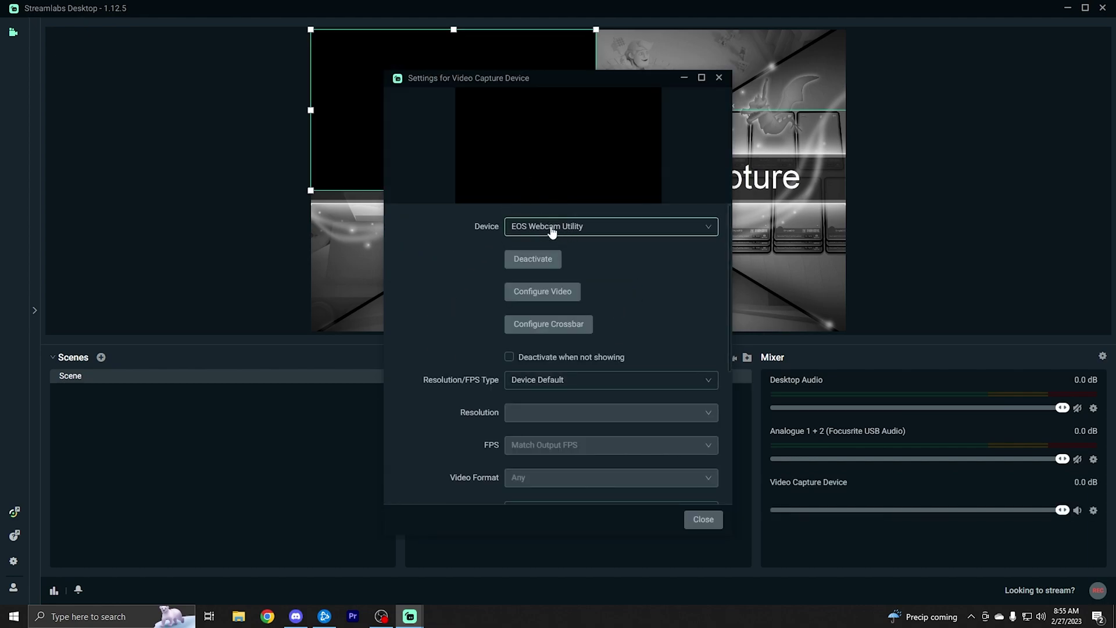
pyautogui.click(719, 78)
# Step: Shrink the webcam box and move it into the preview's top-left corner
pyautogui.moveTo(464, 124); pyautogui.dragTo(521, 144)
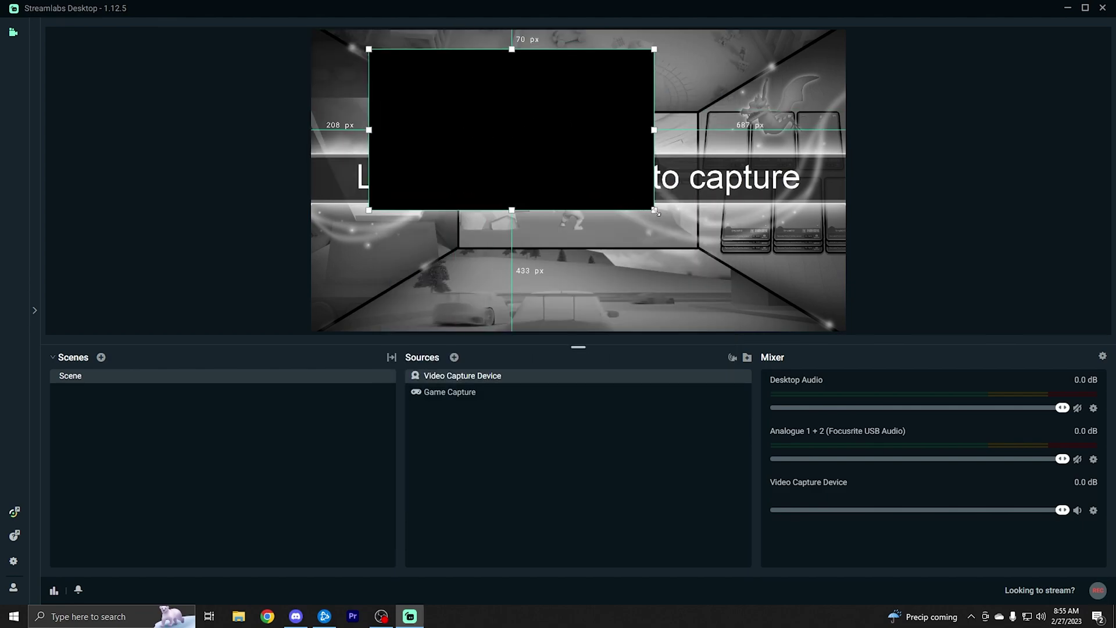
pyautogui.moveTo(657, 212); pyautogui.dragTo(512, 151)
pyautogui.rightClick(474, 379)
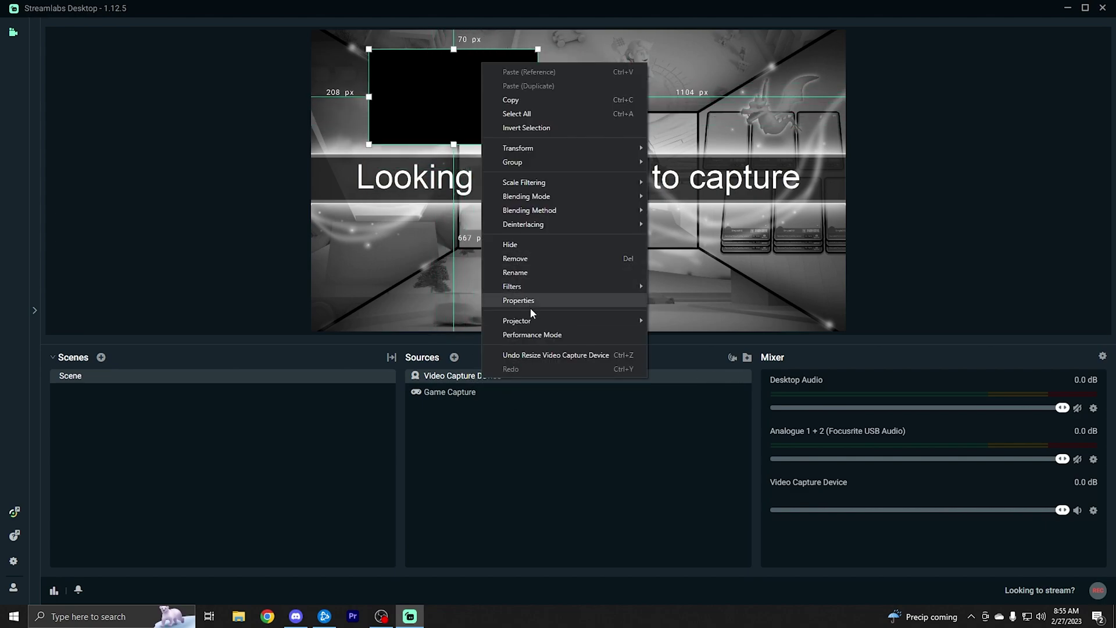
pyautogui.click(511, 377)
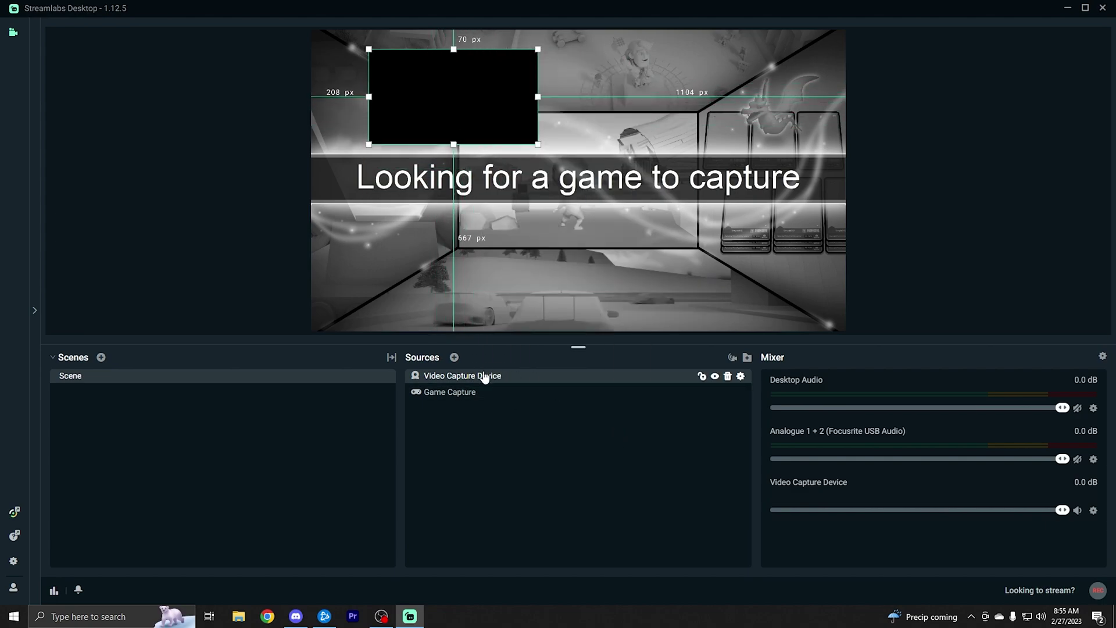
pyautogui.moveTo(472, 135); pyautogui.dragTo(423, 125)
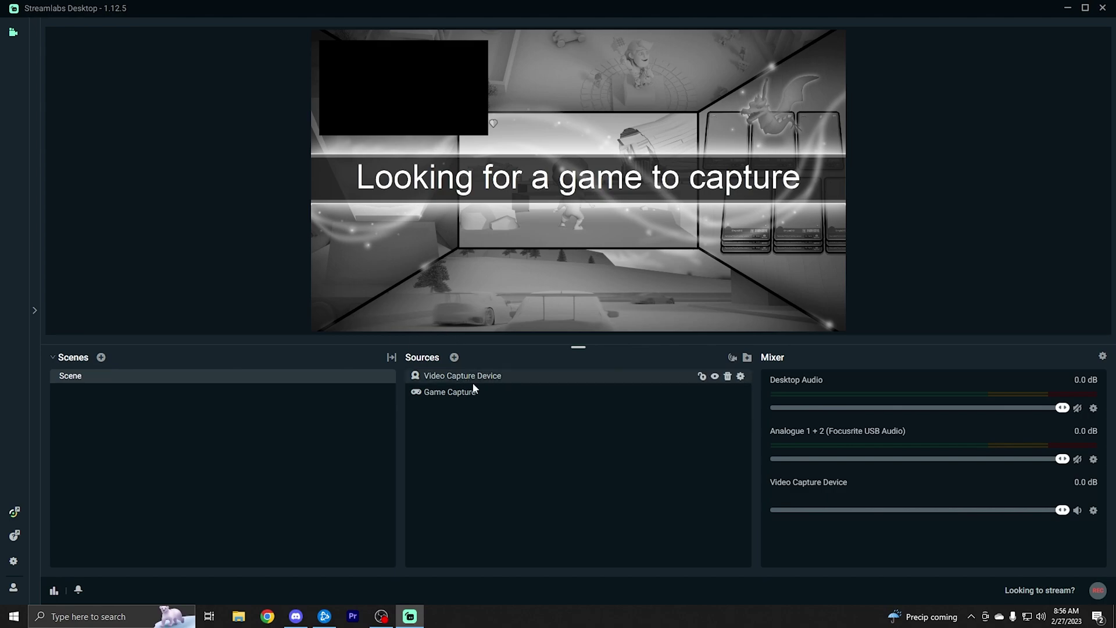
# Step: Keep the webcam source visible and ordered above Game Capture in the Sources list
pyautogui.click(715, 376)
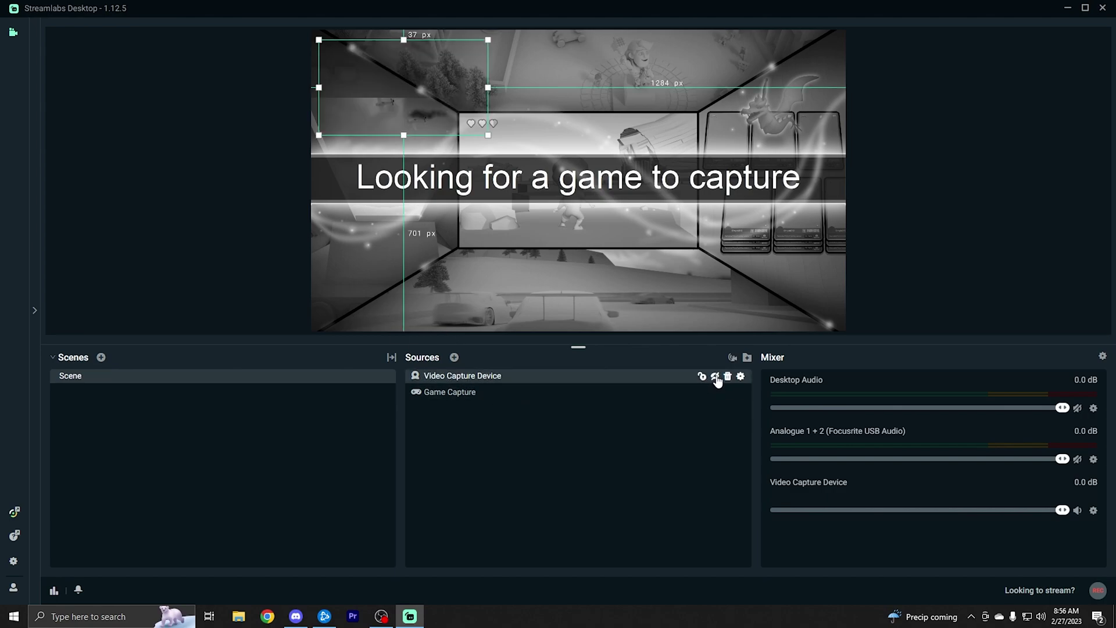
pyautogui.click(715, 376)
pyautogui.click(859, 269)
pyautogui.moveTo(468, 378); pyautogui.dragTo(468, 399)
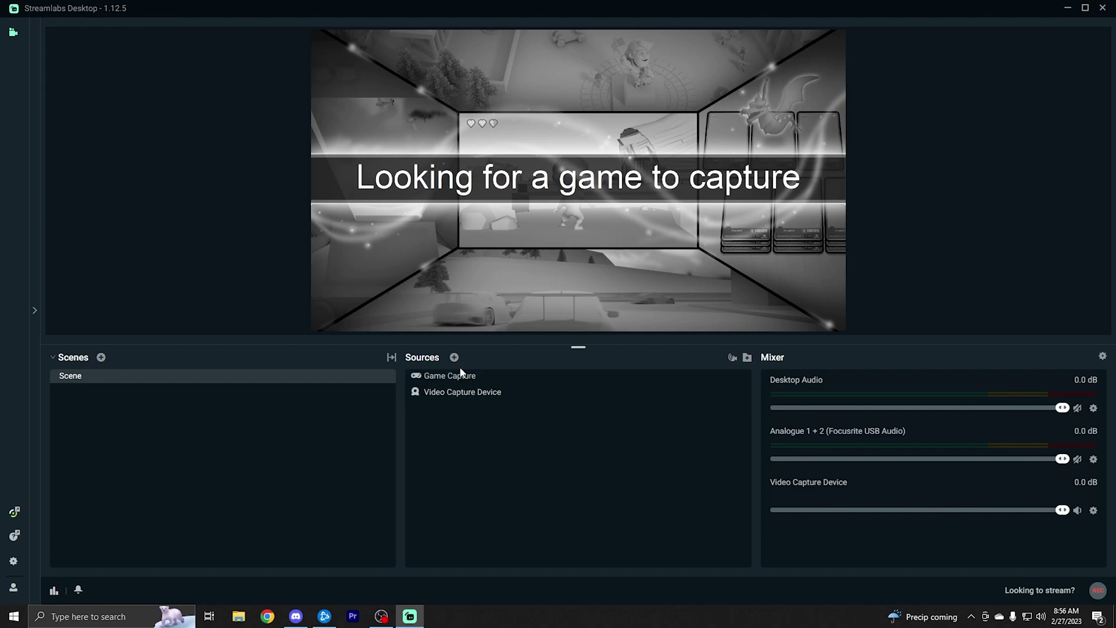
pyautogui.moveTo(456, 397); pyautogui.dragTo(457, 374)
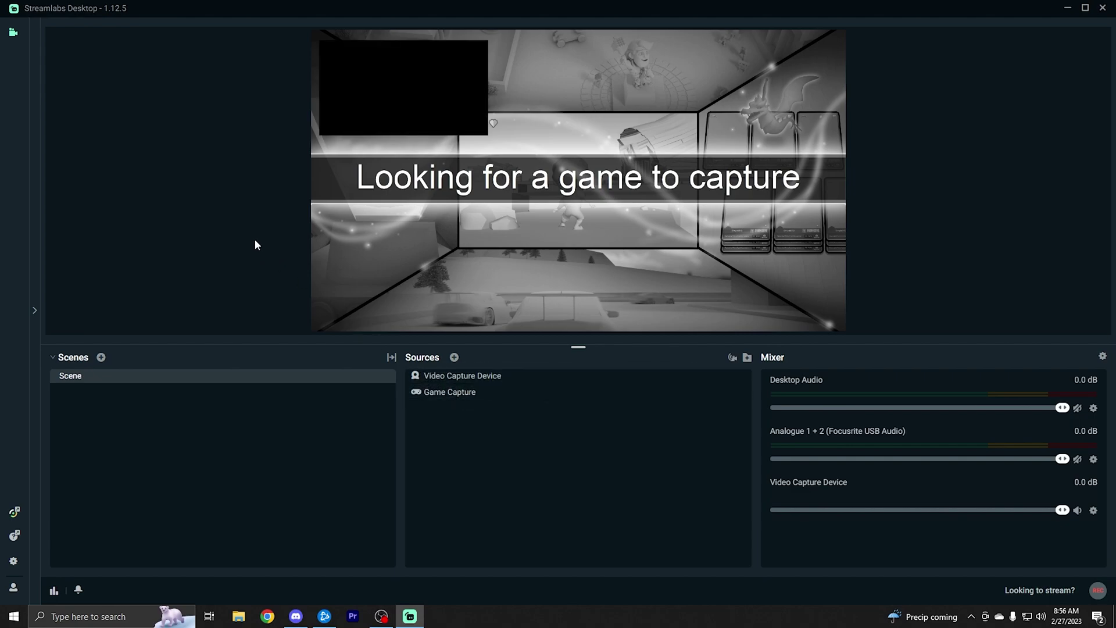
# Step: Unmute Desktop Audio and set its volume to about -6 dB
pyautogui.click(1073, 408)
pyautogui.moveTo(1059, 408); pyautogui.dragTo(1011, 412)
pyautogui.moveTo(1009, 408); pyautogui.dragTo(1020, 410)
# Step: Add a Noise Suppression filter using RNNoise to the Analogue 1 + 2 microphone
pyautogui.click(1093, 459)
pyautogui.moveTo(980, 335)
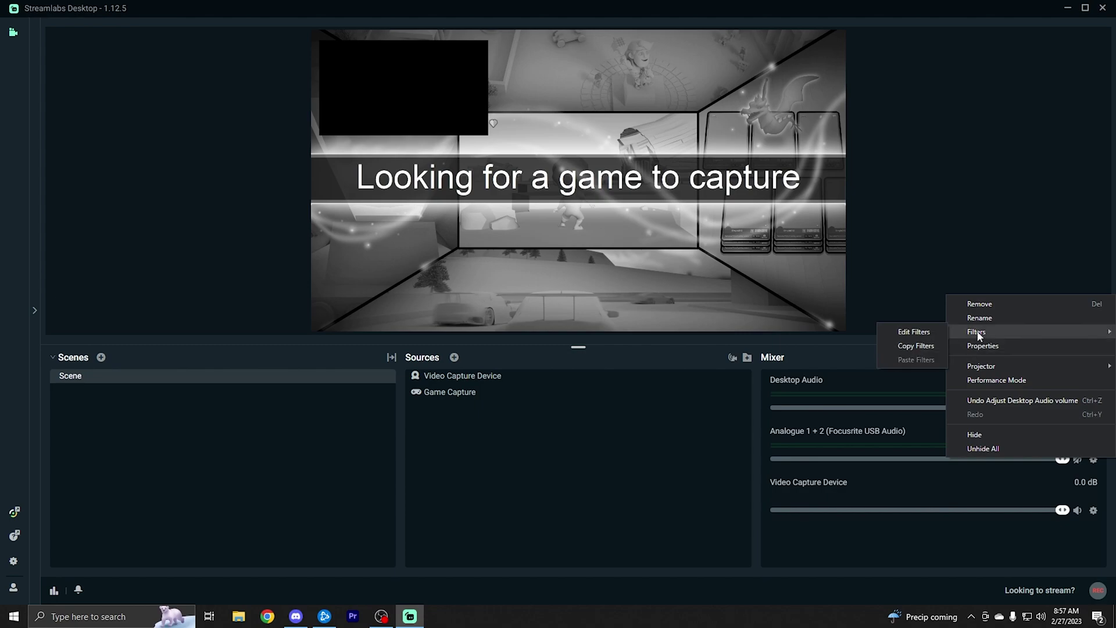
pyautogui.click(910, 331)
pyautogui.click(364, 215)
pyautogui.click(548, 174)
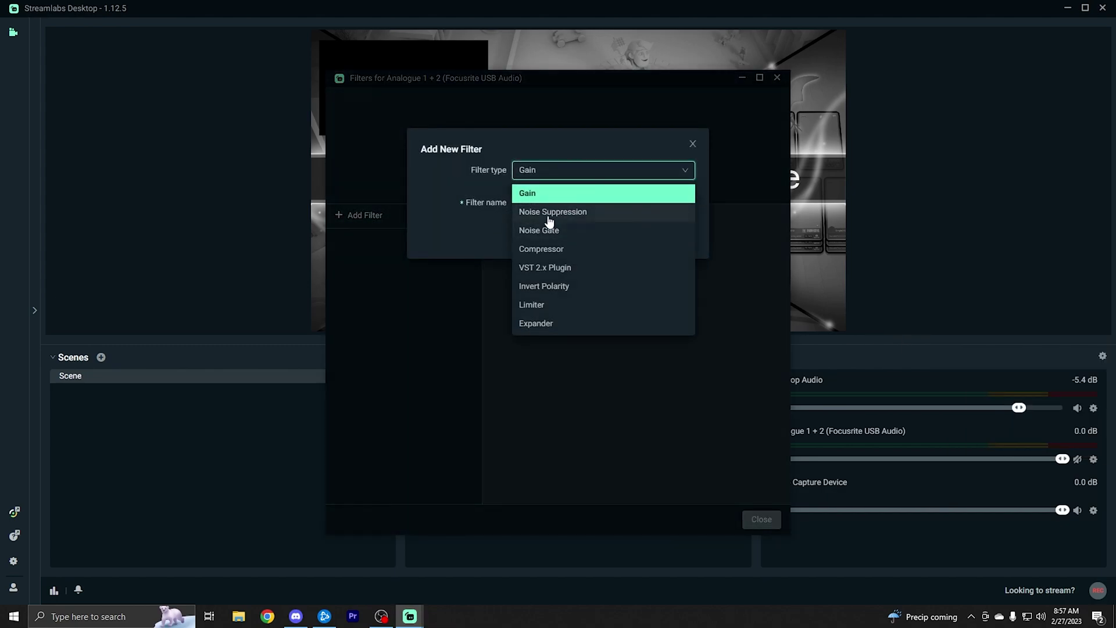
pyautogui.click(543, 214)
pyautogui.click(677, 234)
pyautogui.click(686, 225)
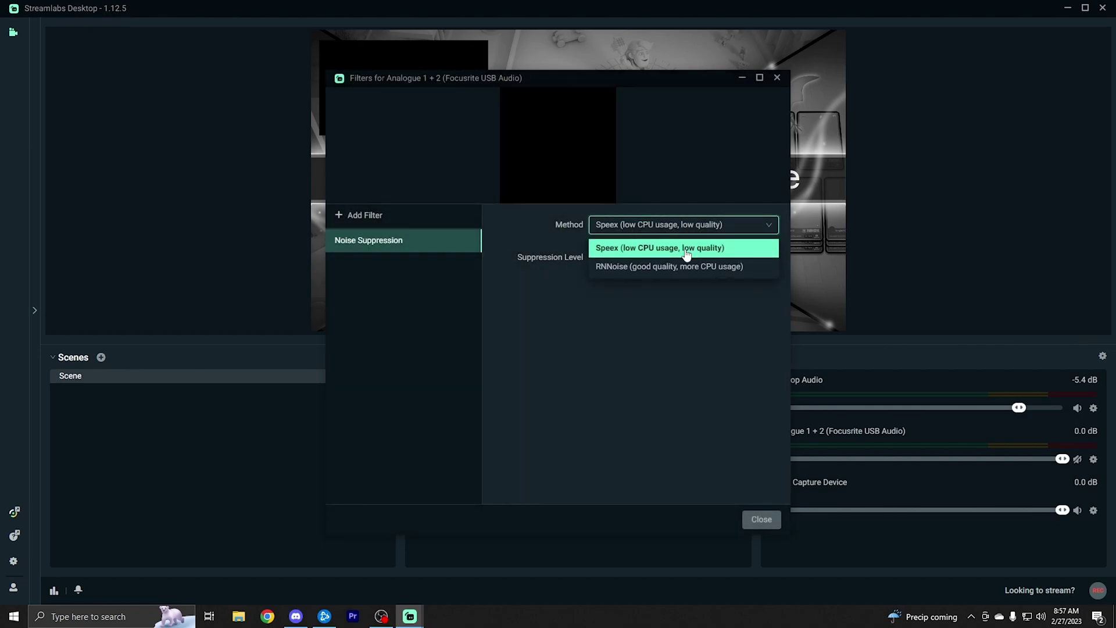
pyautogui.click(617, 266)
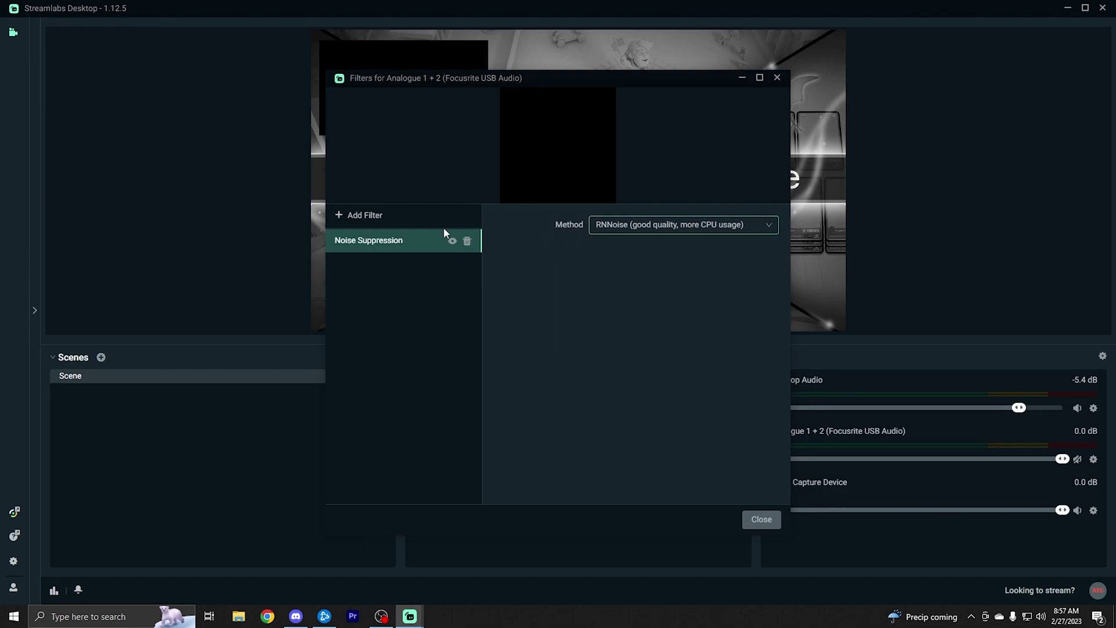
# Step: Add Compressor and Noise Gate filters to the microphone and close the filters window
pyautogui.click(365, 215)
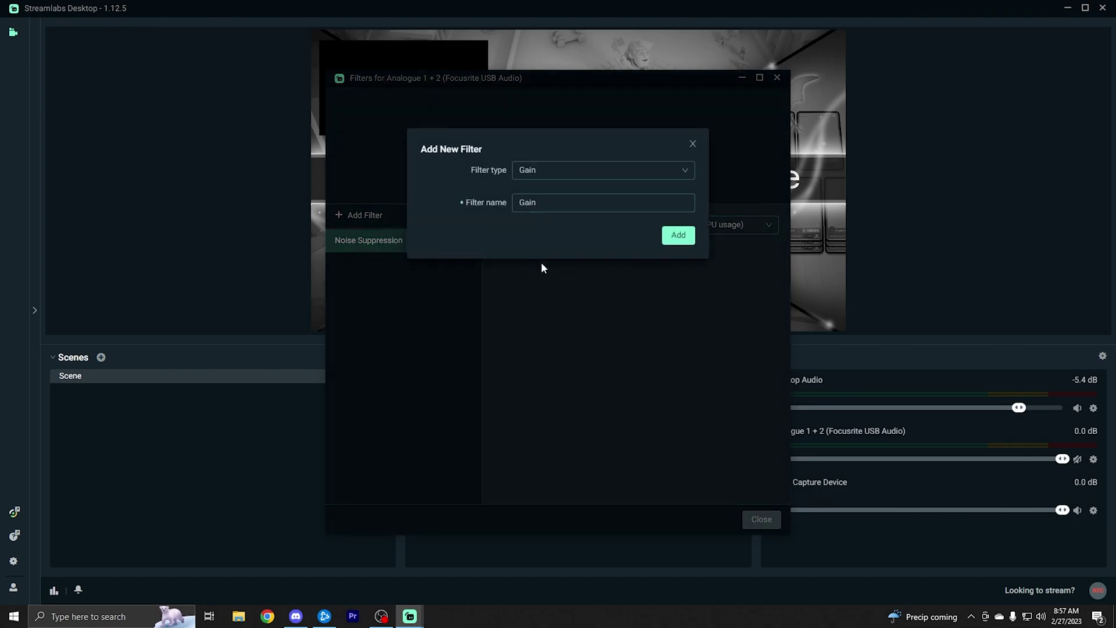
pyautogui.click(542, 171)
pyautogui.click(541, 249)
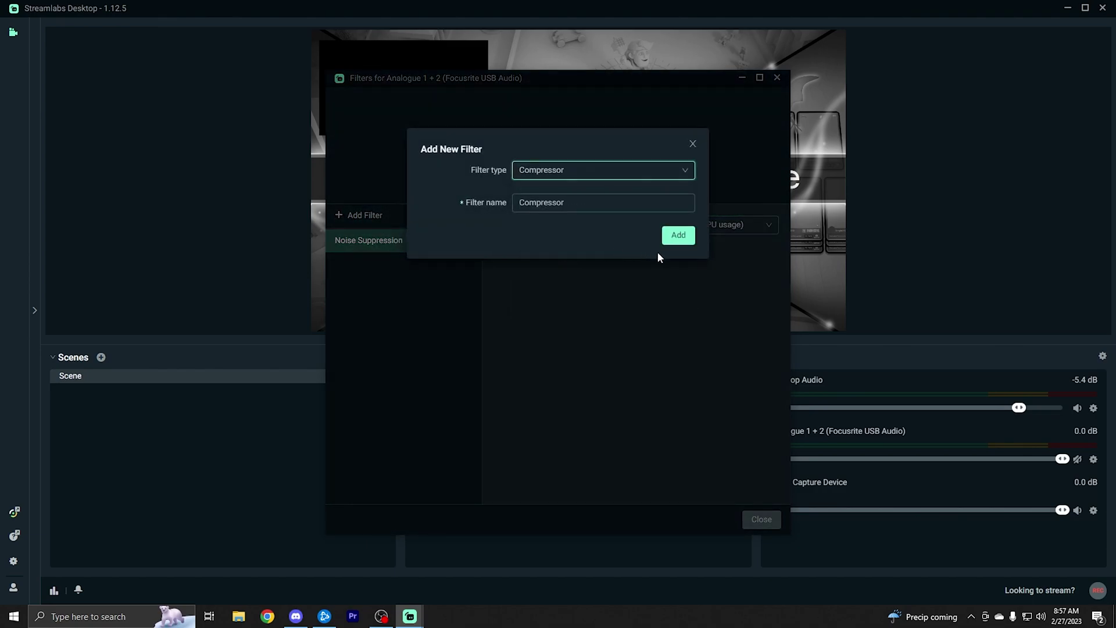
pyautogui.click(673, 236)
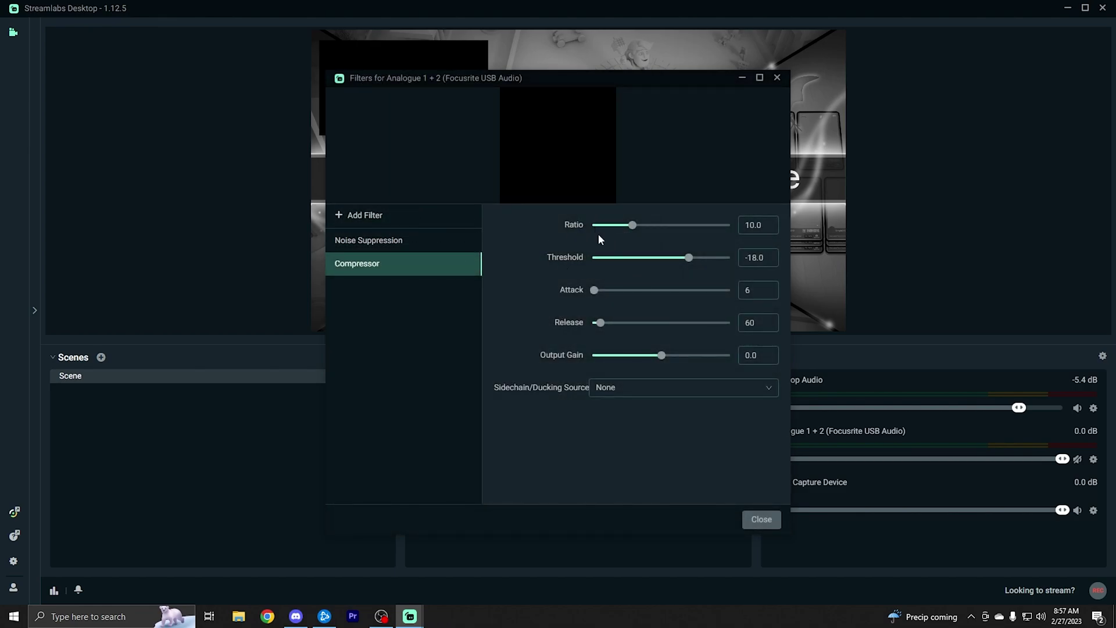
pyautogui.click(366, 216)
pyautogui.click(548, 181)
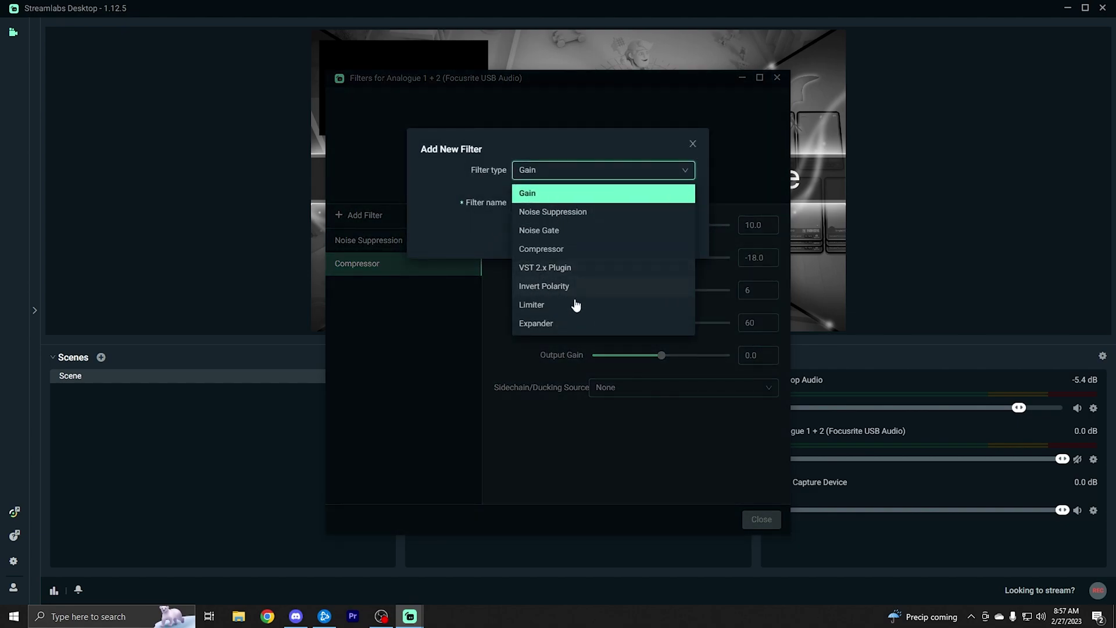
pyautogui.click(550, 231)
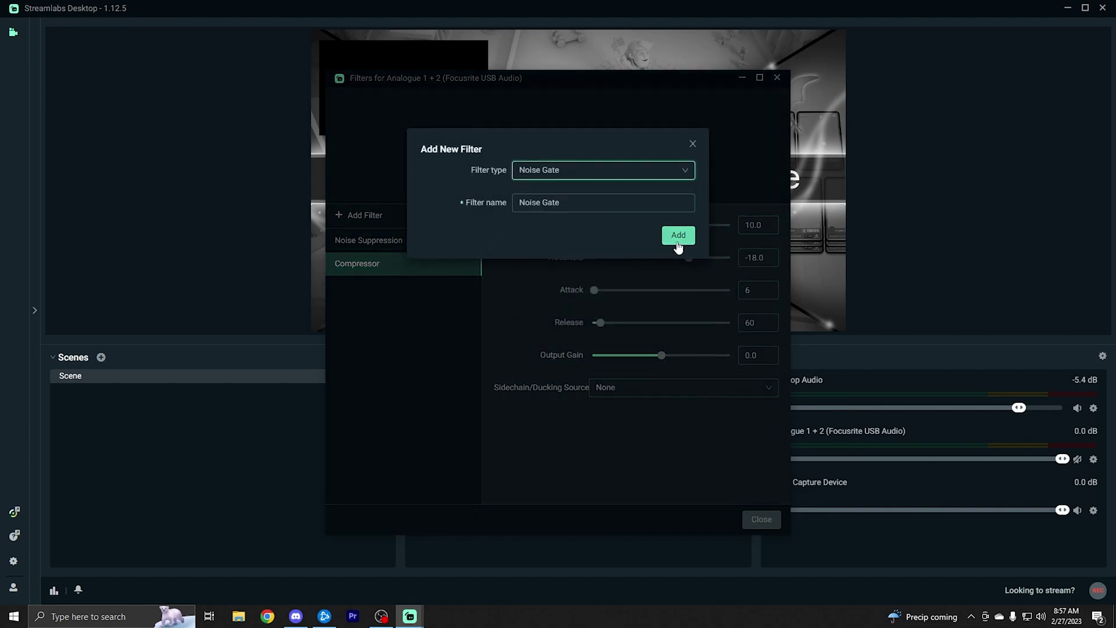
pyautogui.click(674, 235)
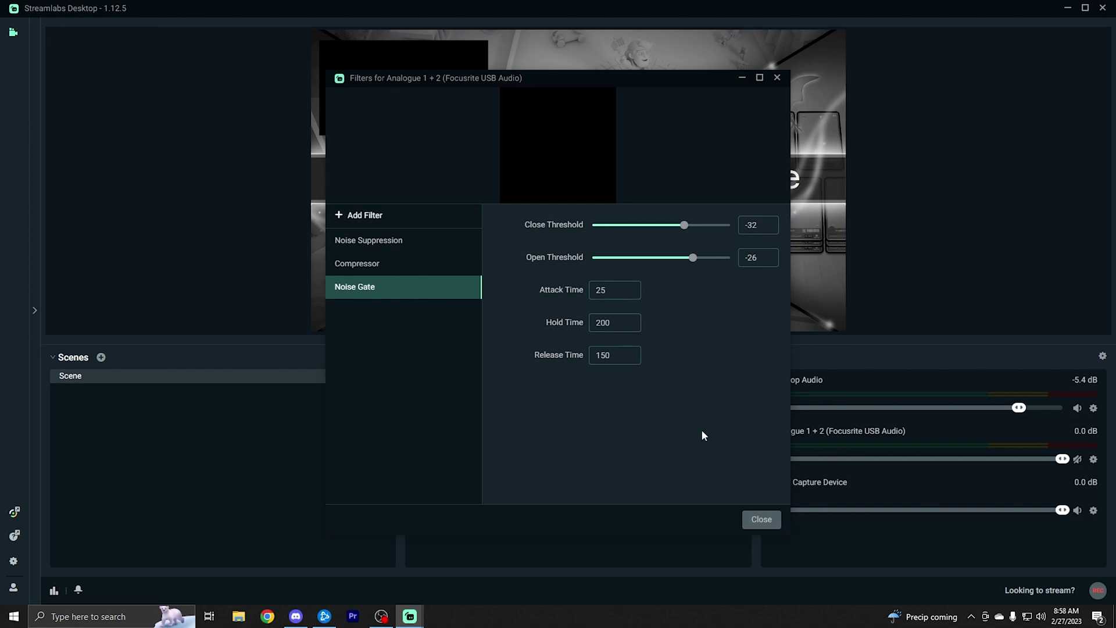
pyautogui.press('Escape')
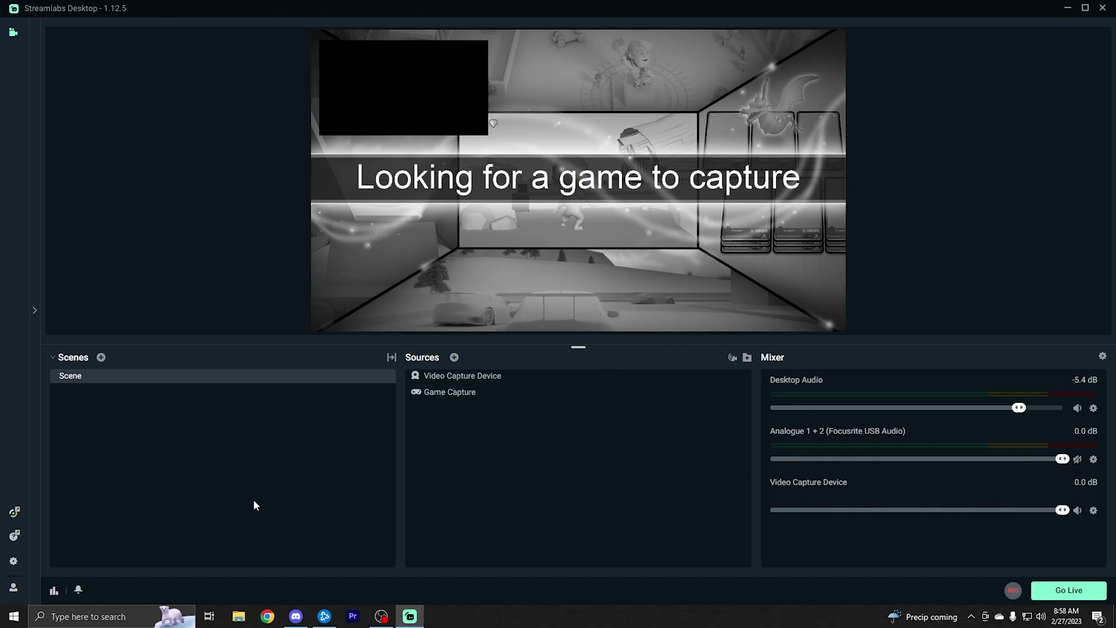
pyautogui.click(14, 561)
pyautogui.click(360, 167)
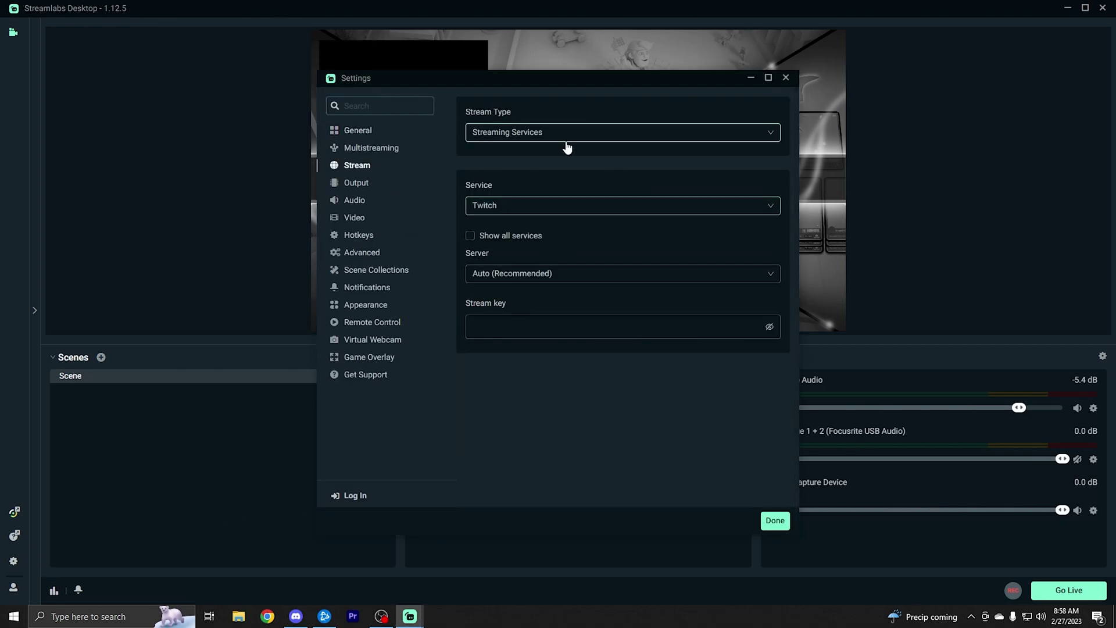
pyautogui.click(785, 78)
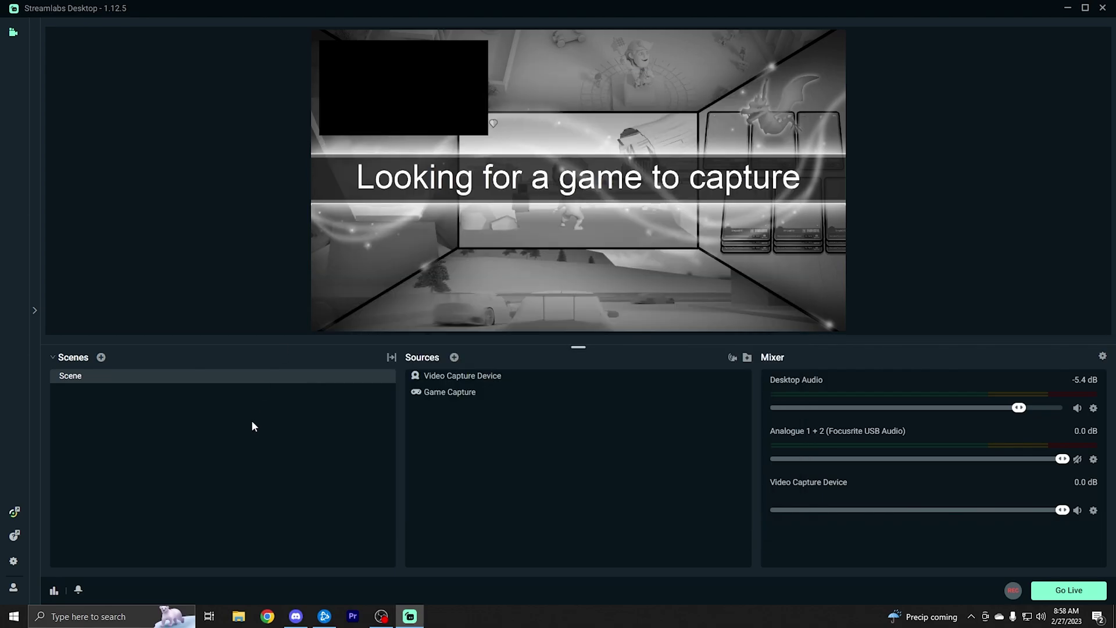
pyautogui.click(14, 589)
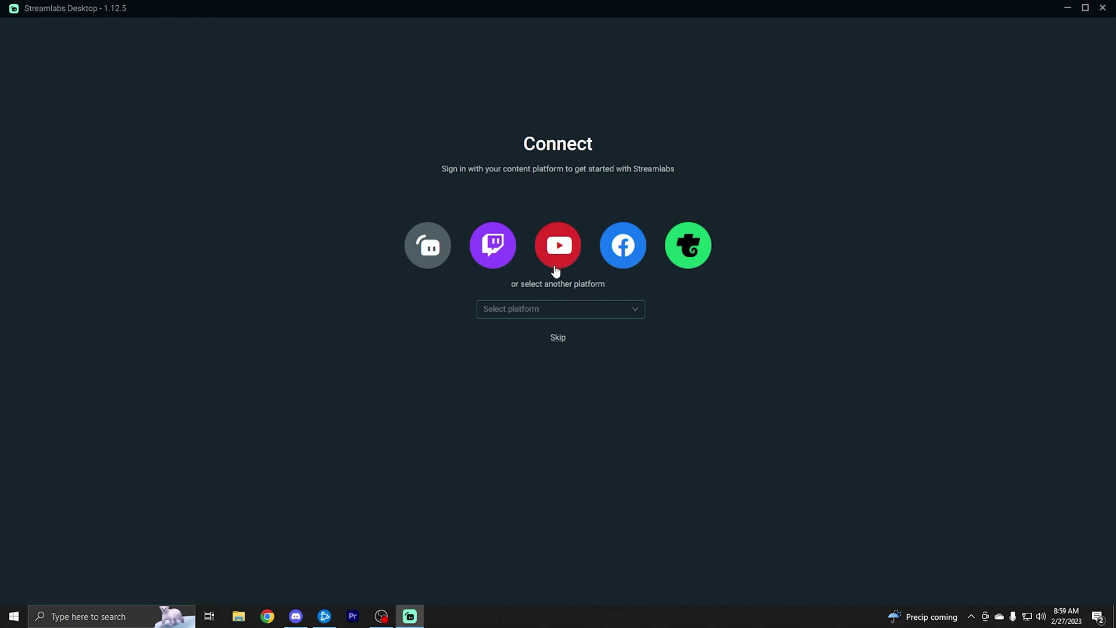
pyautogui.click(558, 337)
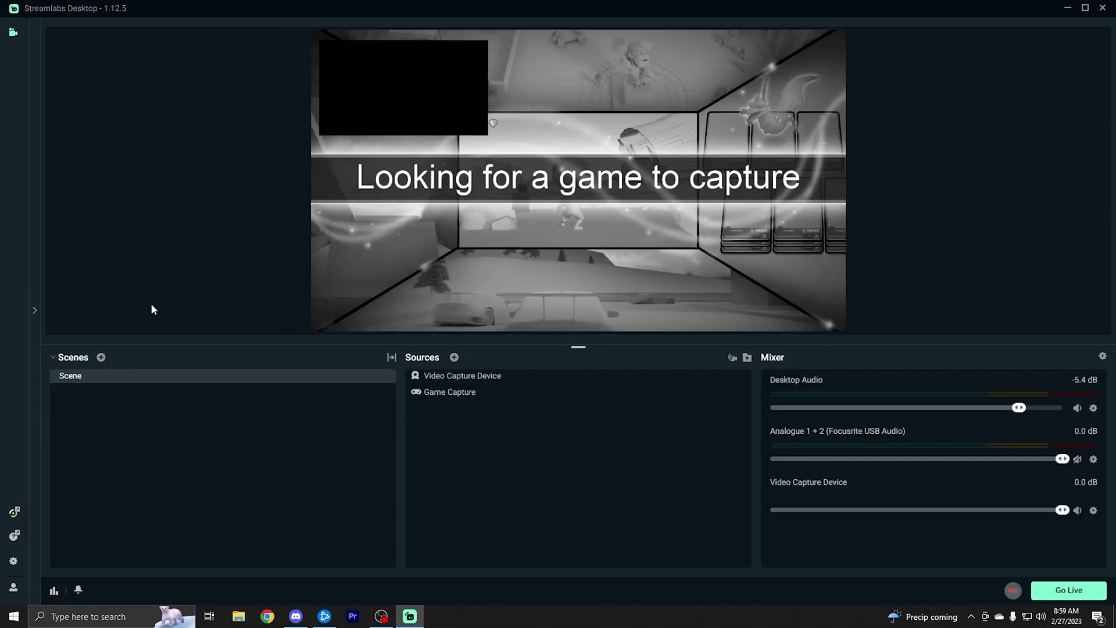